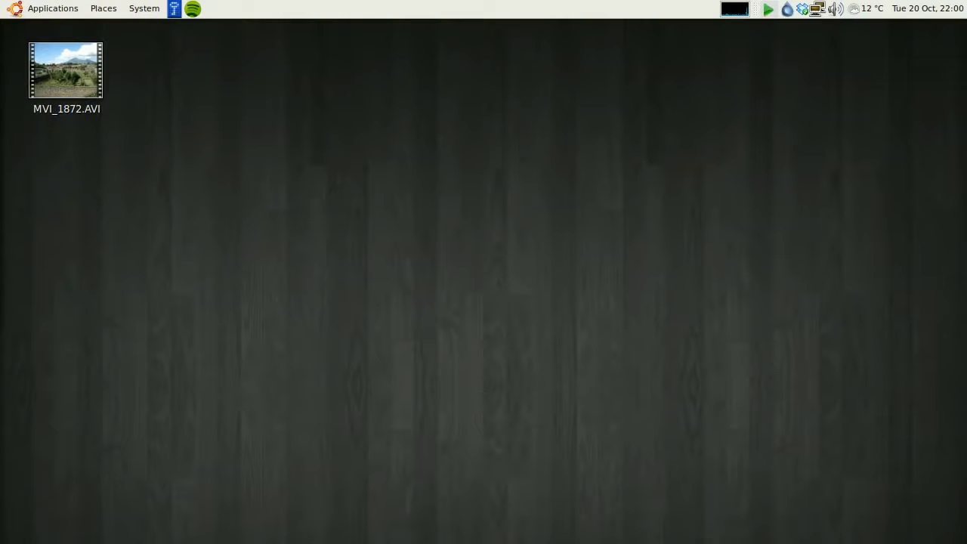
# Open the Properties of MVI_1872.AVI, showing a 115.1 MB AVI video, and move the dialog to the upper left
pyautogui.click(87, 95)
pyautogui.rightClick(81, 78)
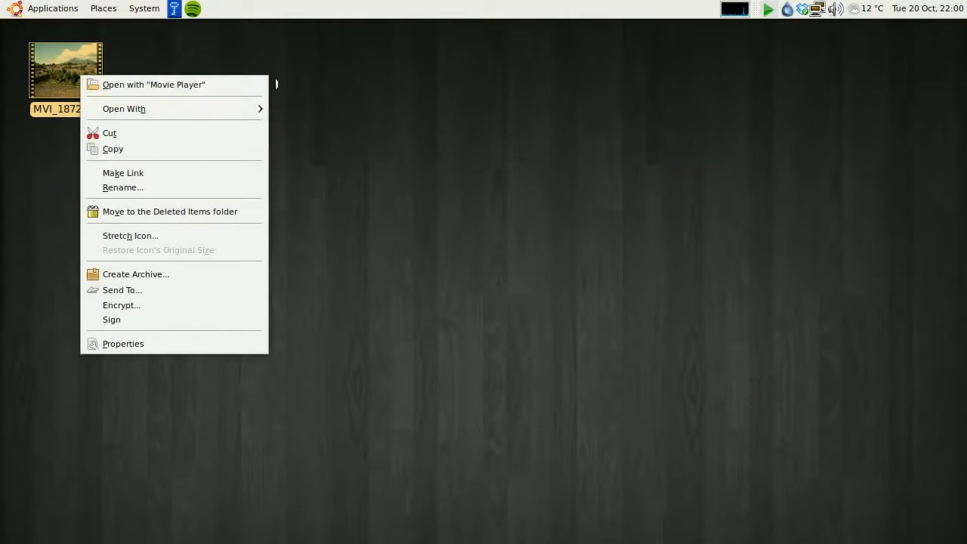
pyautogui.click(253, 72)
pyautogui.click(208, 89)
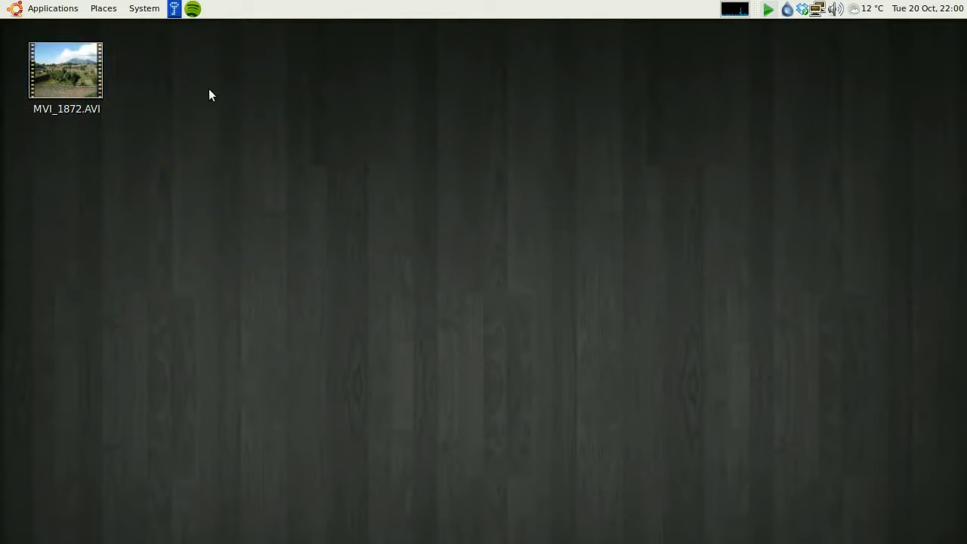
pyautogui.click(46, 58)
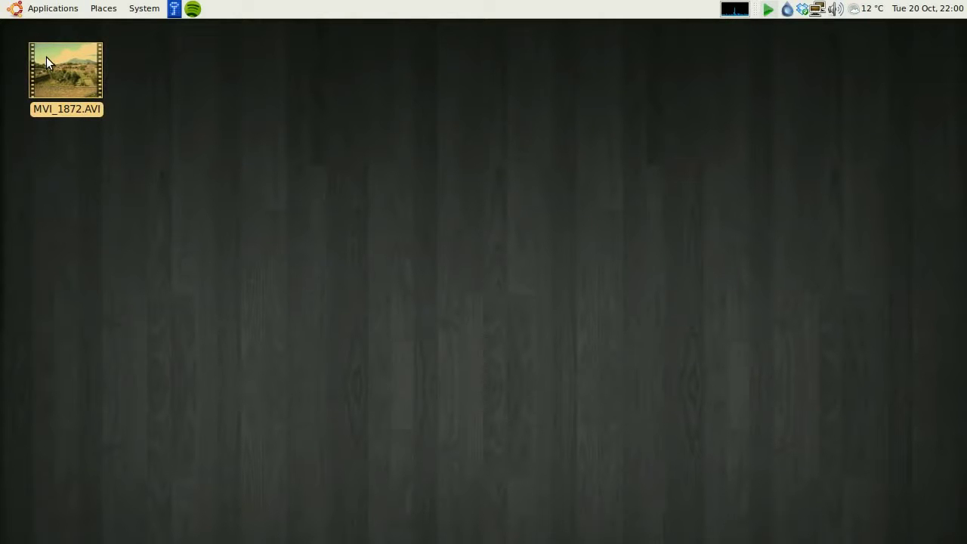
pyautogui.click(200, 112)
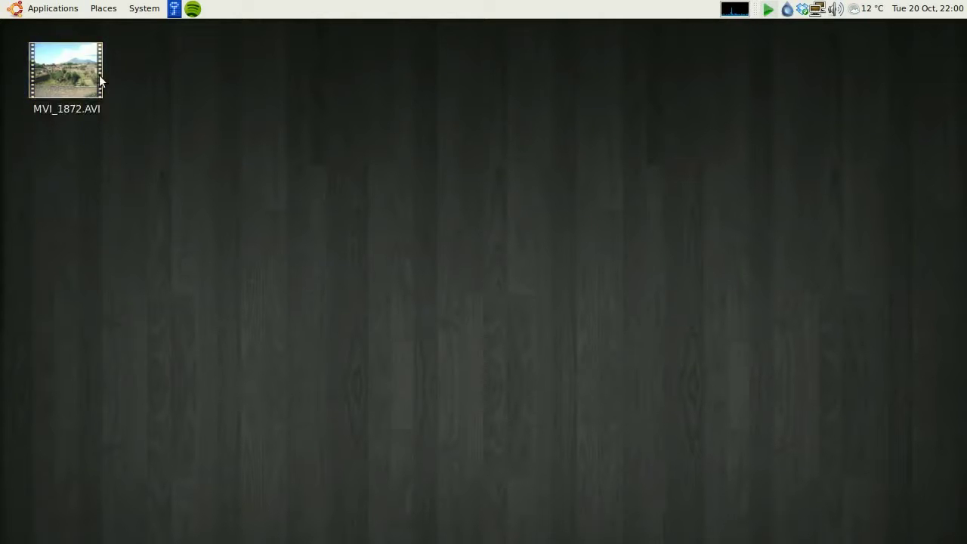
pyautogui.rightClick(83, 74)
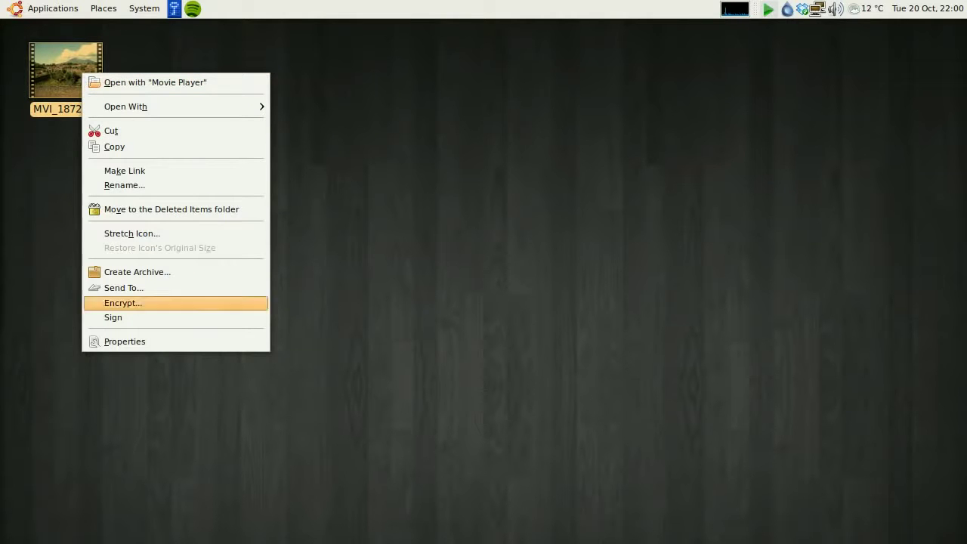
pyautogui.click(173, 343)
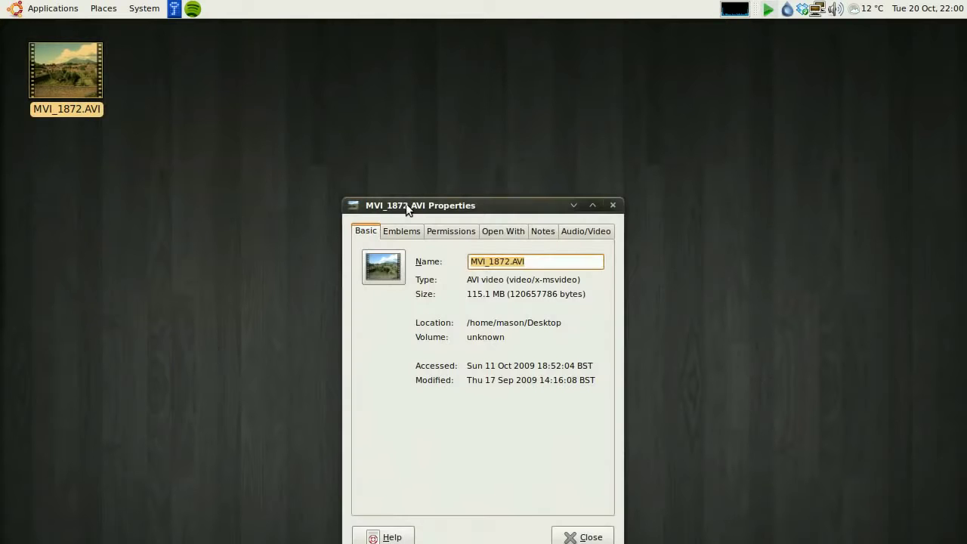
pyautogui.moveTo(405, 202); pyautogui.dragTo(245, 60)
pyautogui.click(149, 174)
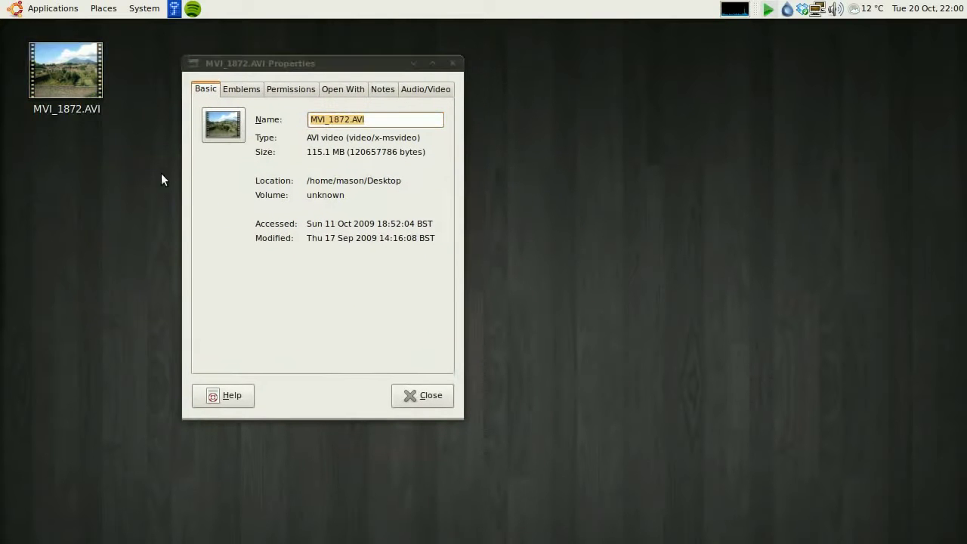
pyautogui.click(328, 152)
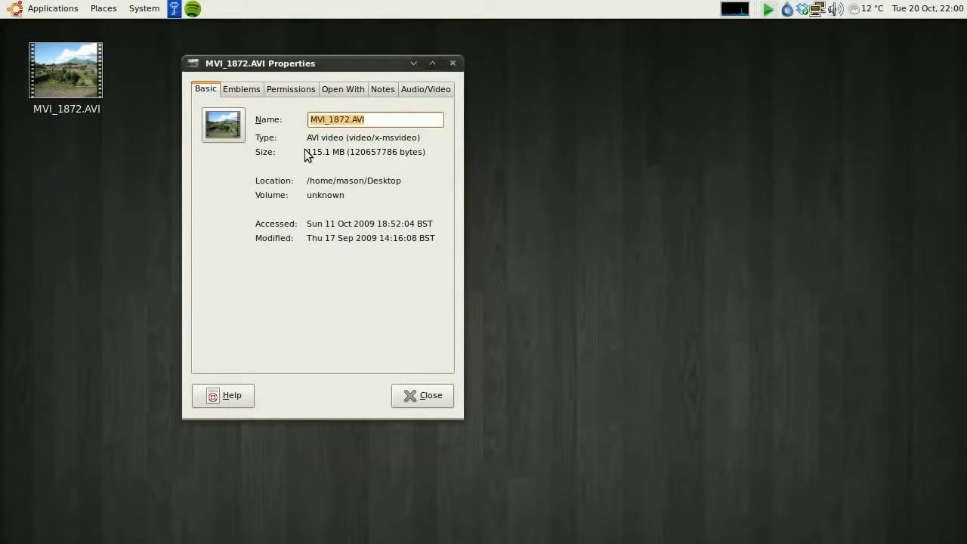
pyautogui.doubleClick(82, 87)
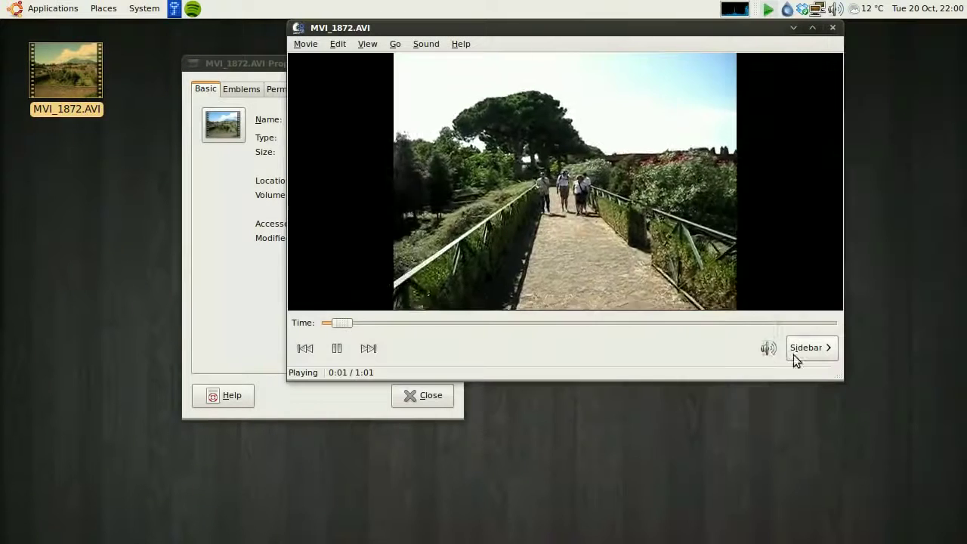
pyautogui.click(767, 348)
pyautogui.moveTo(772, 349); pyautogui.dragTo(772, 394)
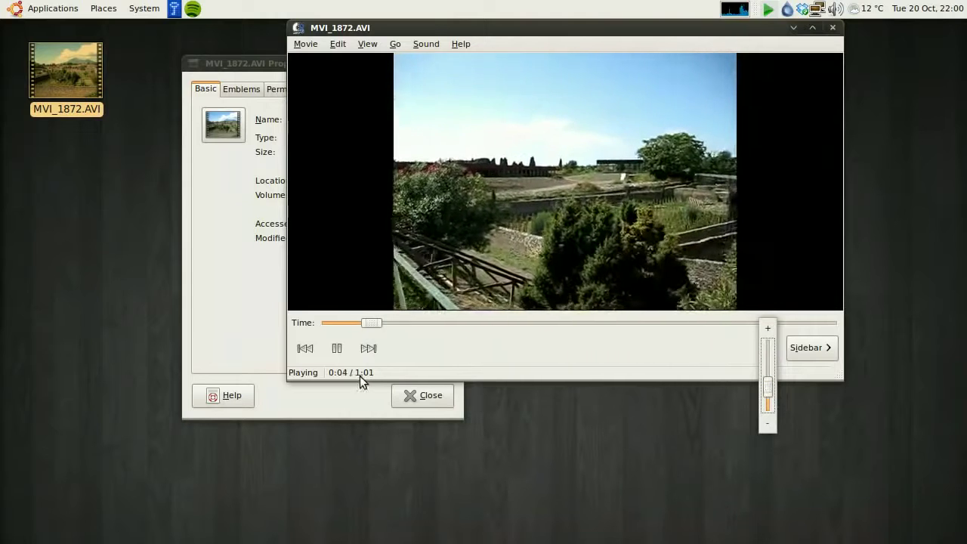
pyautogui.click(829, 31)
pyautogui.click(829, 30)
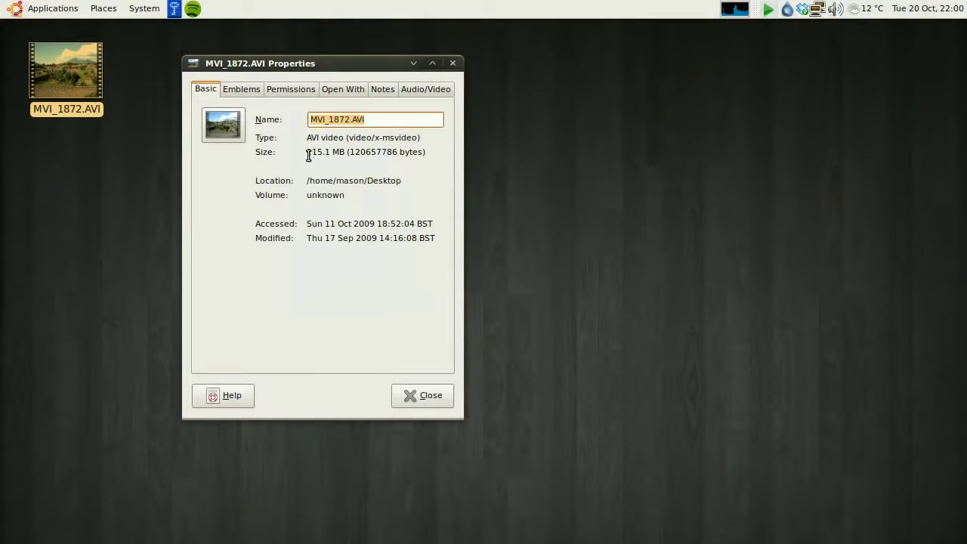
# Close the MVI_1872.AVI Properties dialog and deselect the video icon on the desktop
pyautogui.moveTo(300, 65); pyautogui.dragTo(362, 64)
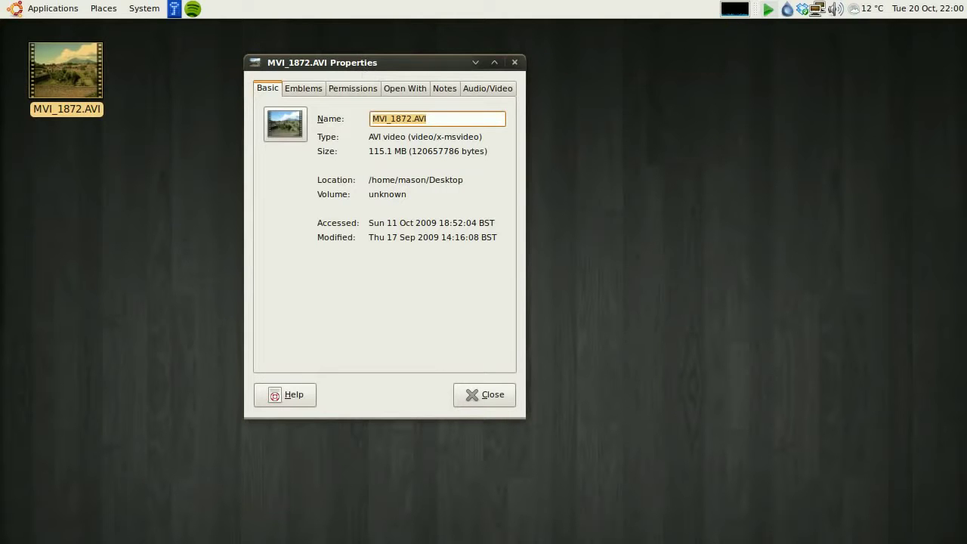
pyautogui.click(490, 399)
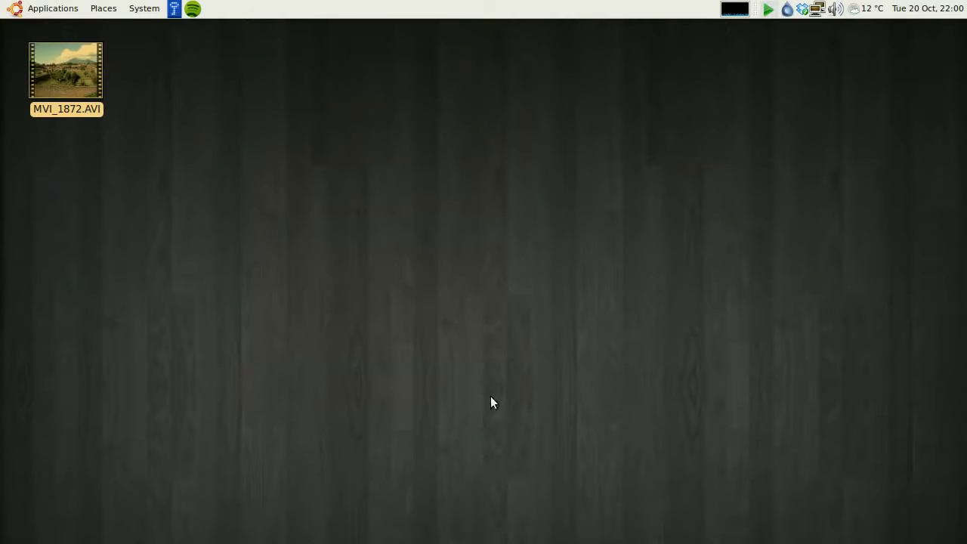
pyautogui.click(380, 400)
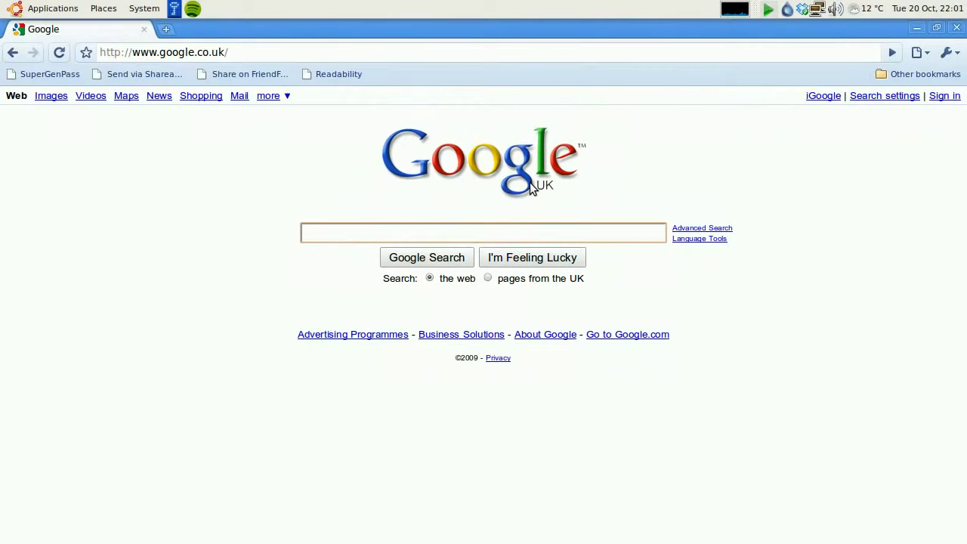
# Search Google for 'handbrake video' and follow the result to handbrake.fr
pyautogui.write('han')
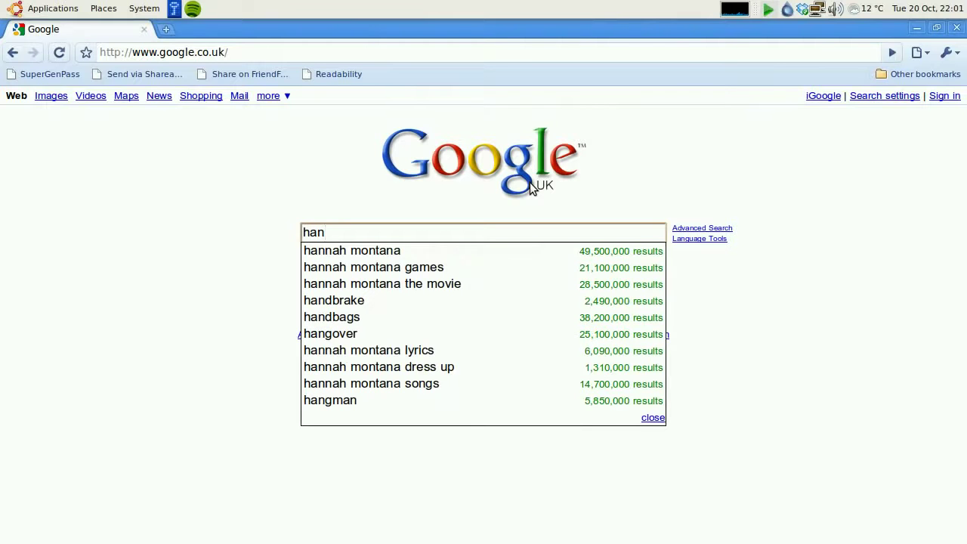
pyautogui.write('dbr')
pyautogui.press('Down')
pyautogui.write('video')
pyautogui.press('Return')
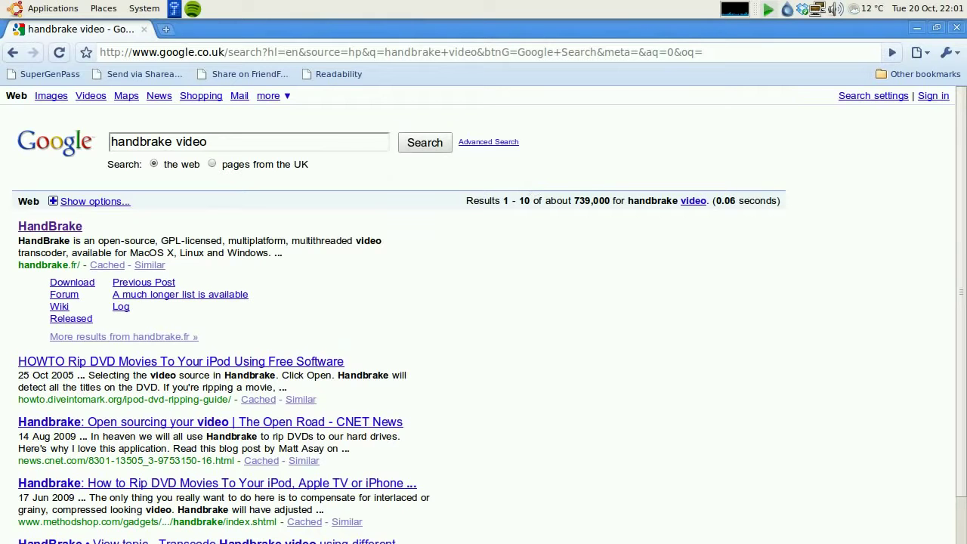
pyautogui.click(50, 229)
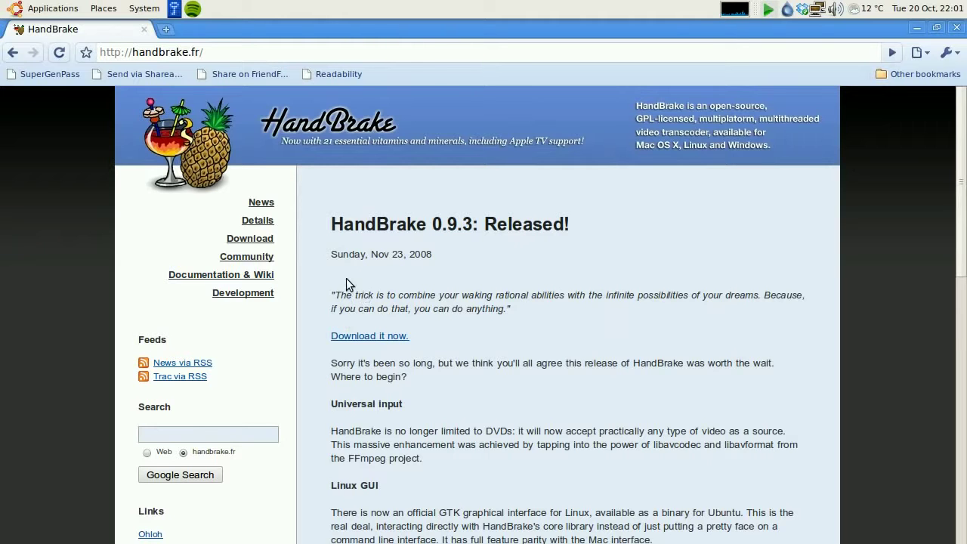
# Go to the HandBrake downloads page and select the GUI entry beside Windows XP/Vista/7
pyautogui.click(260, 239)
pyautogui.scroll(-3, 488, 280)
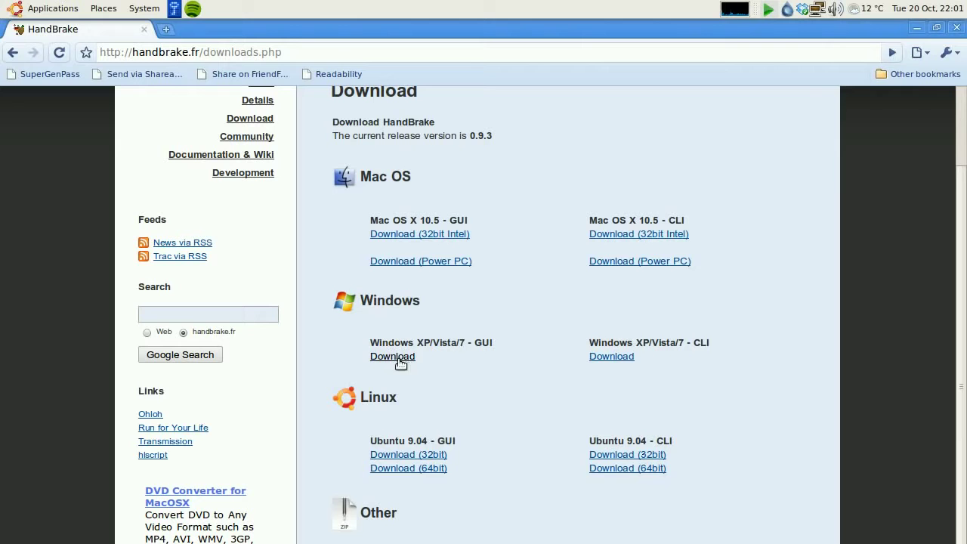
pyautogui.moveTo(471, 341); pyautogui.dragTo(498, 341)
pyautogui.doubleClick(482, 341)
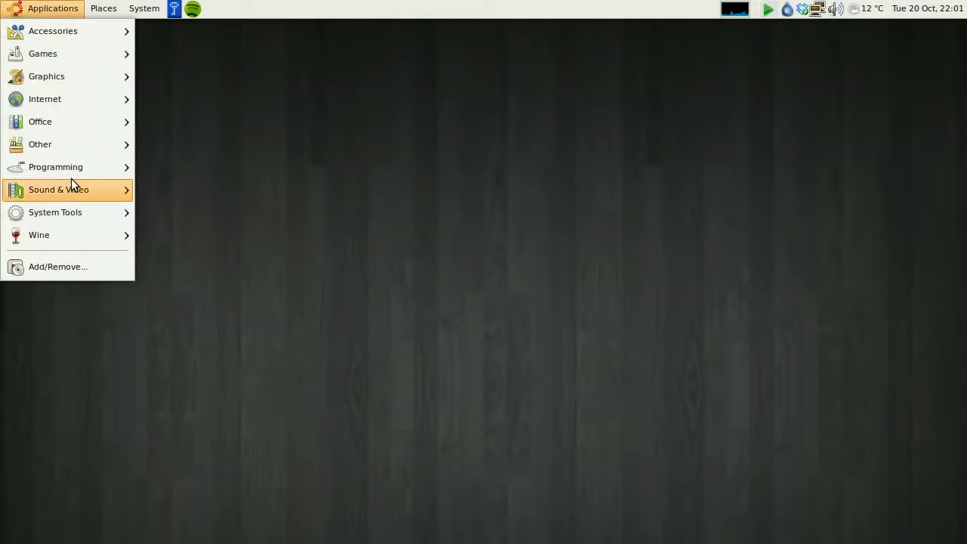
# Launch HandBrake from the Applications > Sound & Video menu
pyautogui.click(144, 8)
pyautogui.moveTo(50, 8)
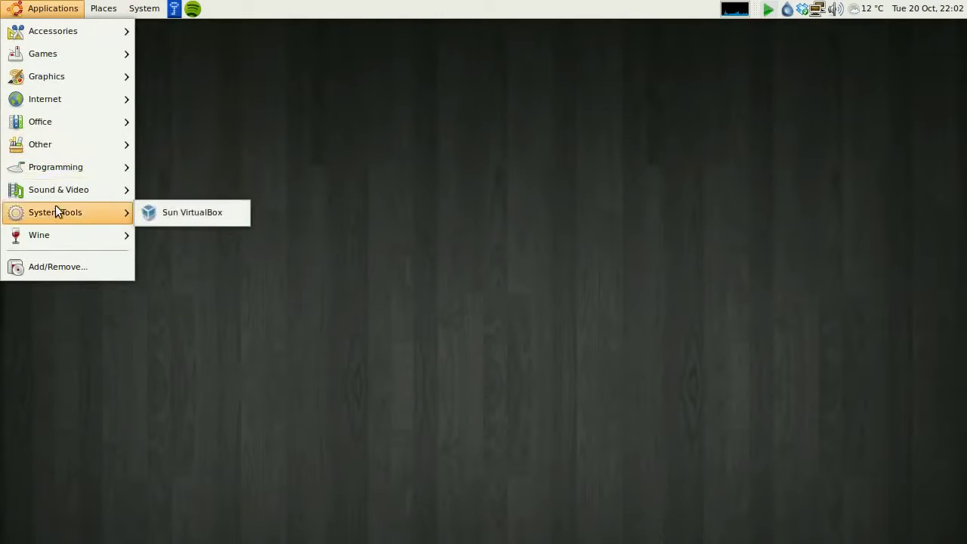
pyautogui.press('Escape')
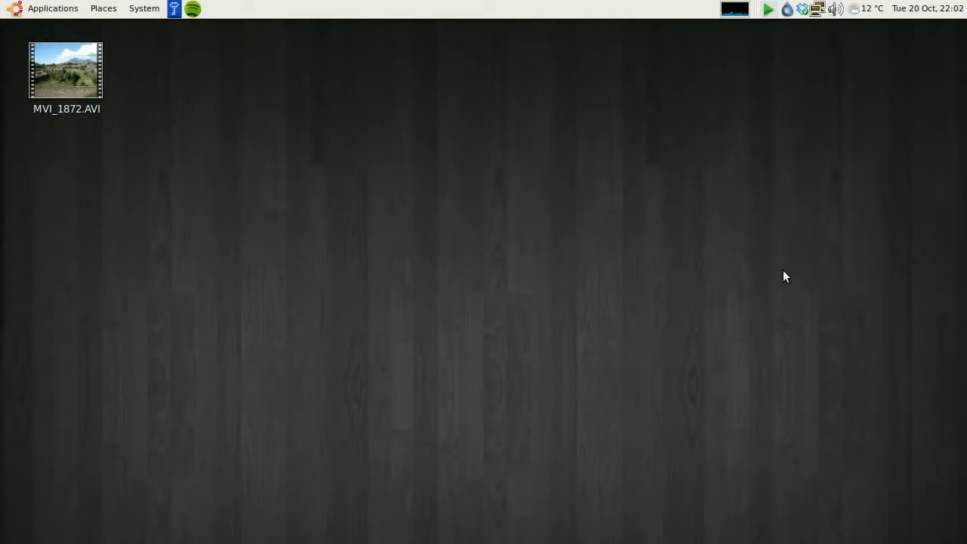
pyautogui.click(21, 8)
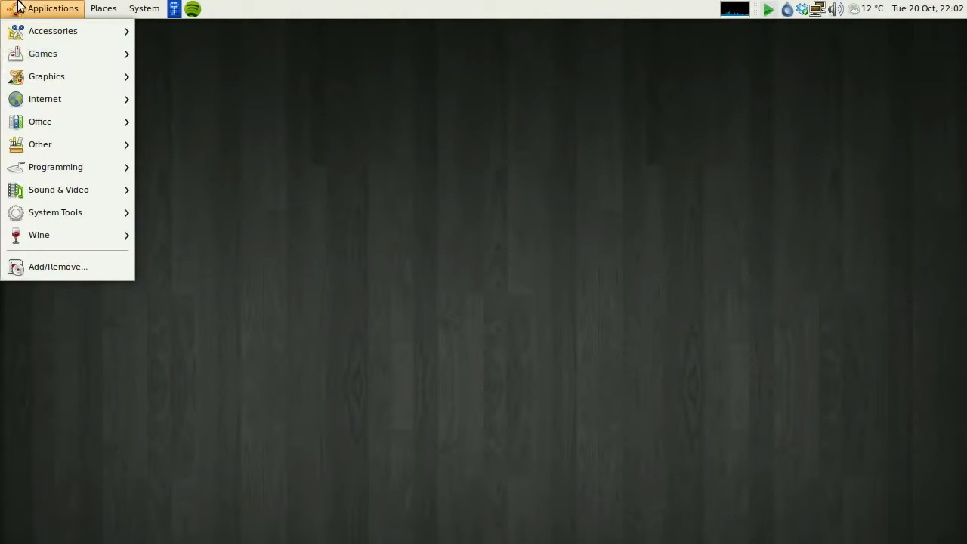
pyautogui.moveTo(52, 98)
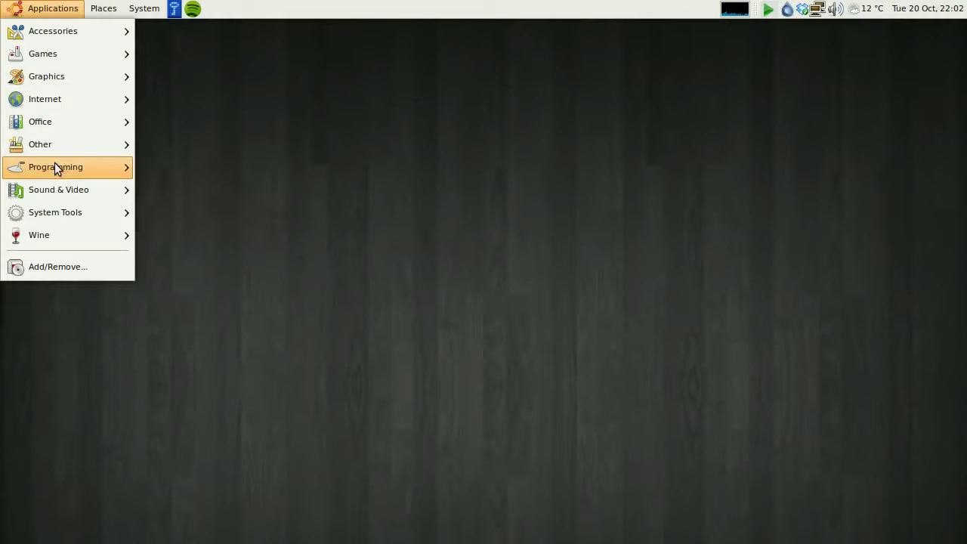
pyautogui.moveTo(58, 195)
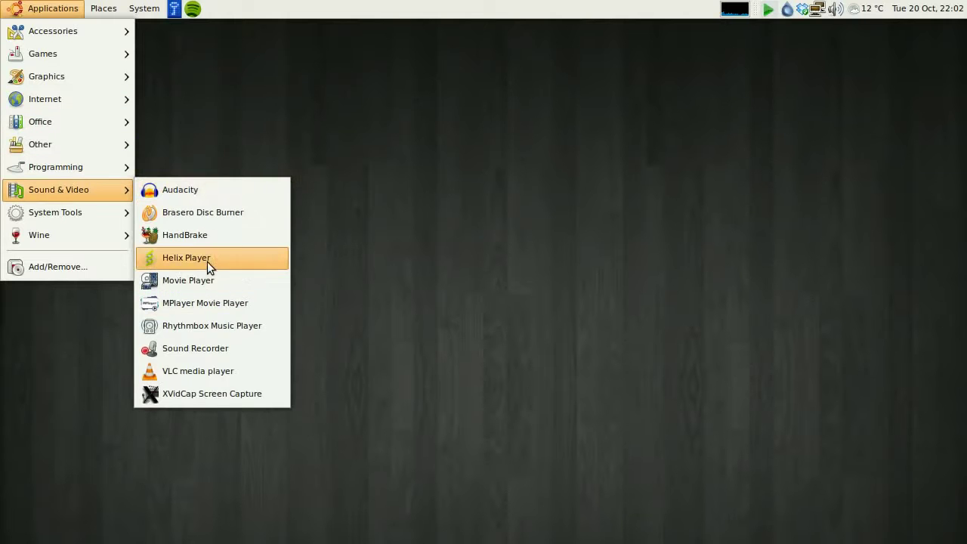
pyautogui.click(210, 236)
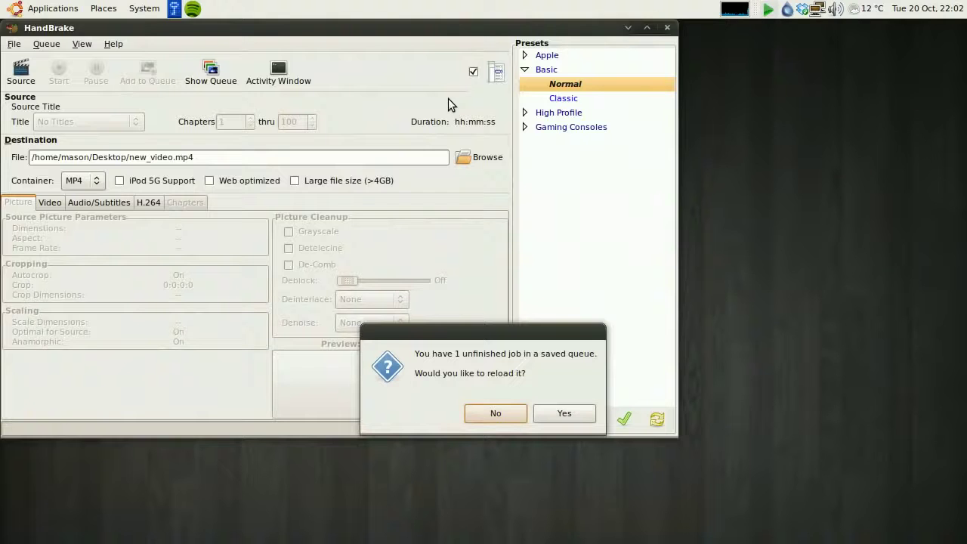
# Decline reloading the unfinished queued job and delete the old destination file path
pyautogui.click(513, 413)
pyautogui.moveTo(223, 32); pyautogui.dragTo(359, 66)
pyautogui.moveTo(360, 190); pyautogui.dragTo(113, 164)
pyautogui.press('BackSpace')
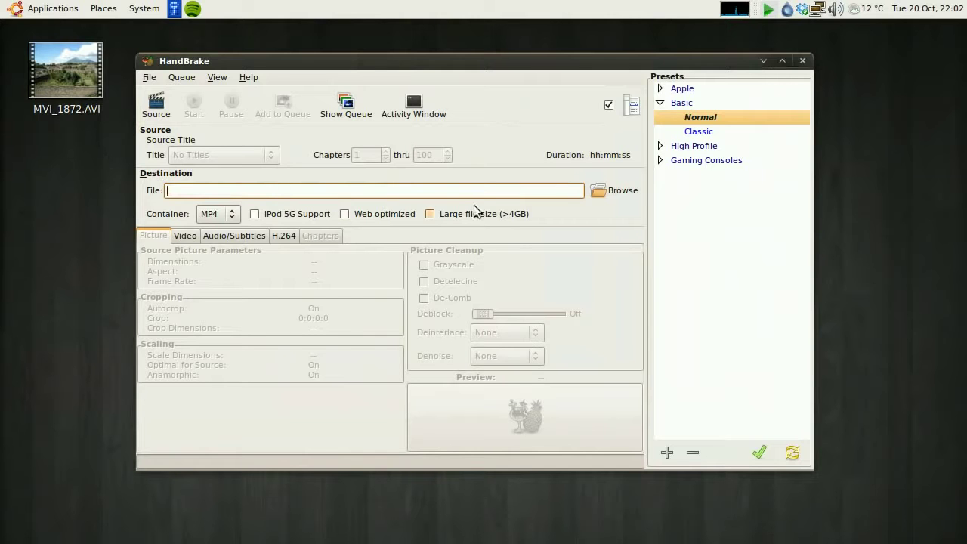
pyautogui.moveTo(384, 62); pyautogui.dragTo(413, 70)
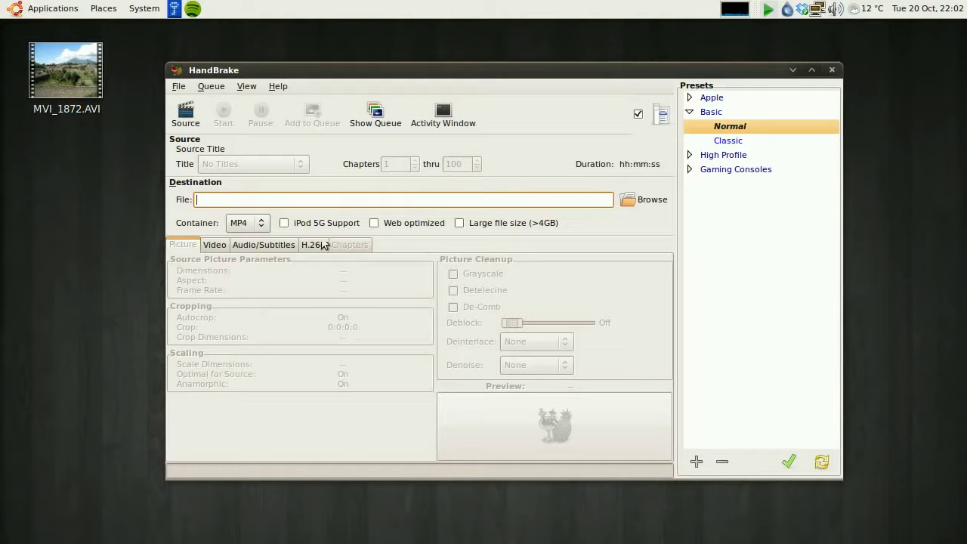
# Load MVI_1872.AVI from the Desktop folder as the source video and scan it
pyautogui.click(187, 115)
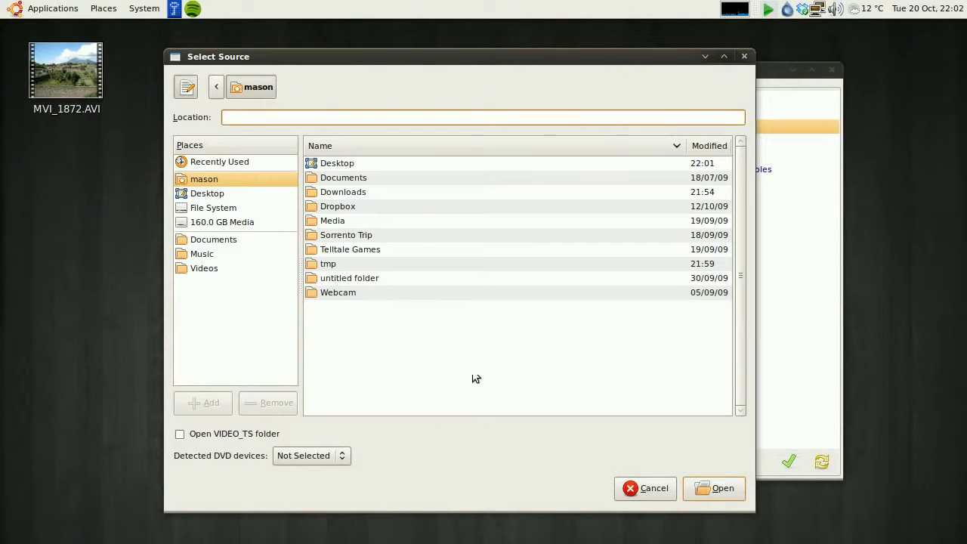
pyautogui.click(248, 194)
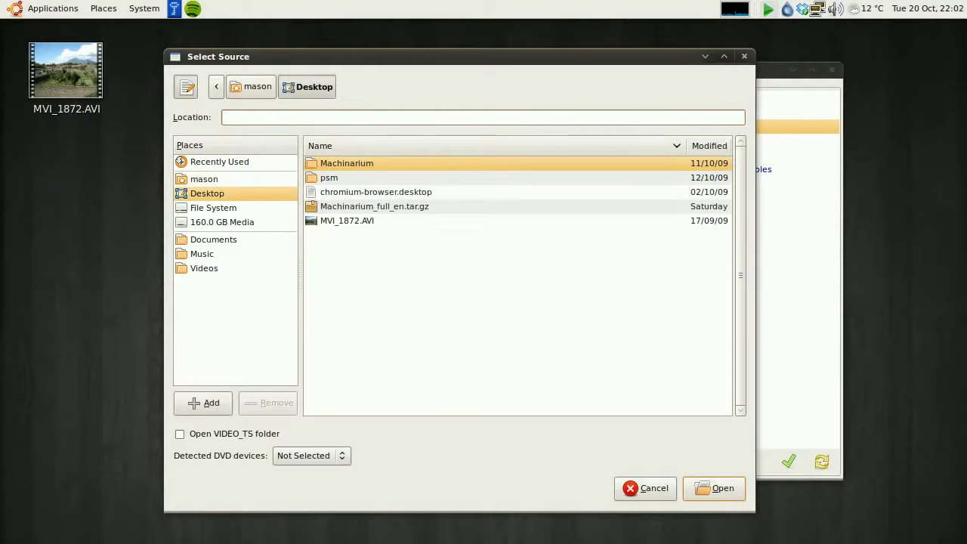
pyautogui.click(368, 223)
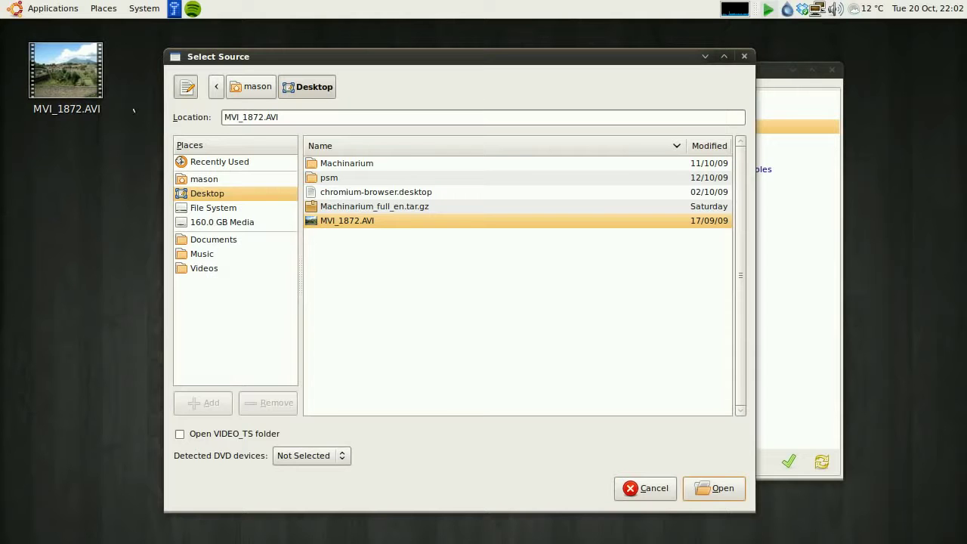
pyautogui.click(716, 488)
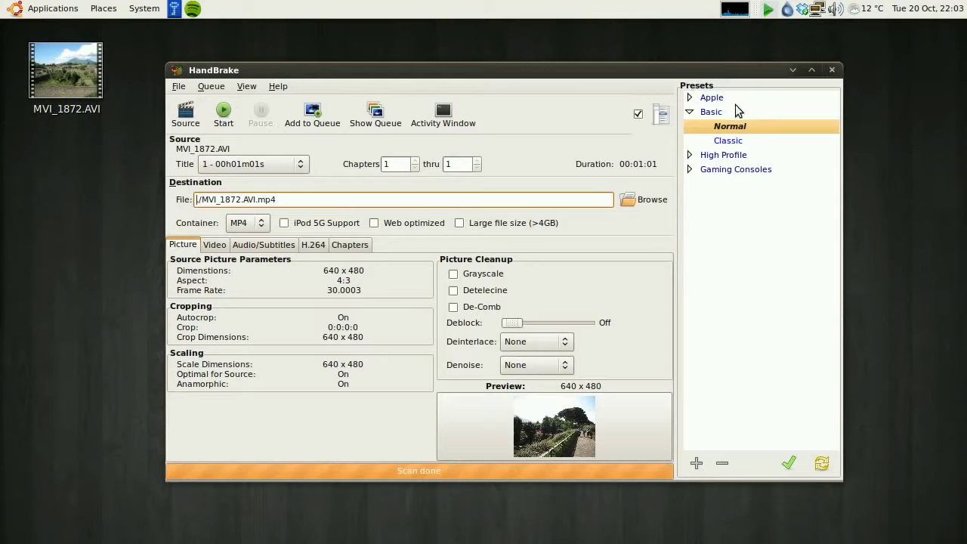
pyautogui.click(690, 169)
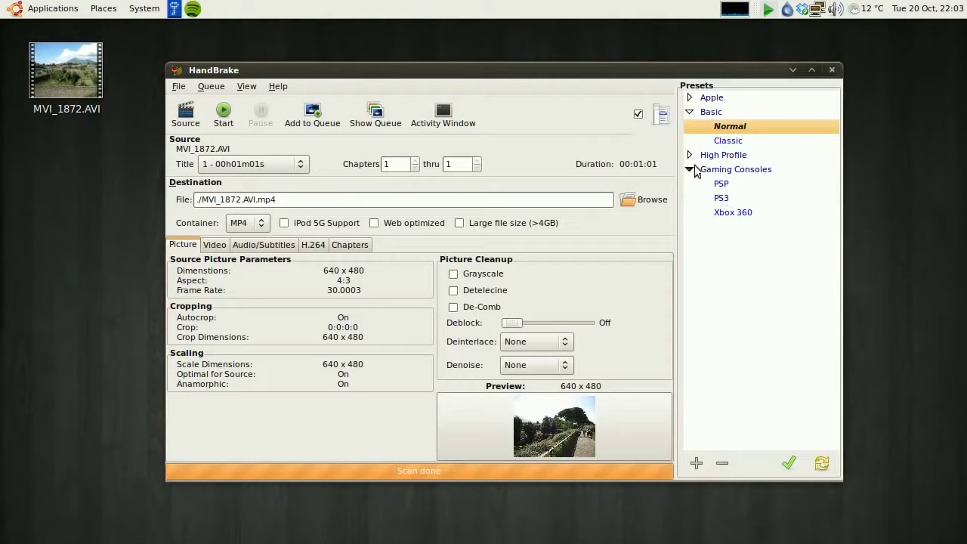
pyautogui.click(690, 169)
pyautogui.click(690, 98)
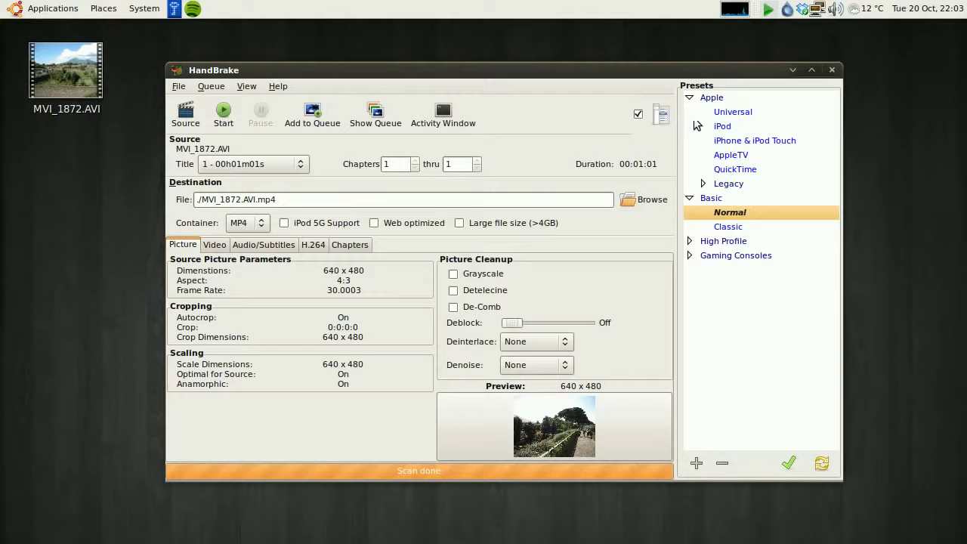
pyautogui.click(690, 97)
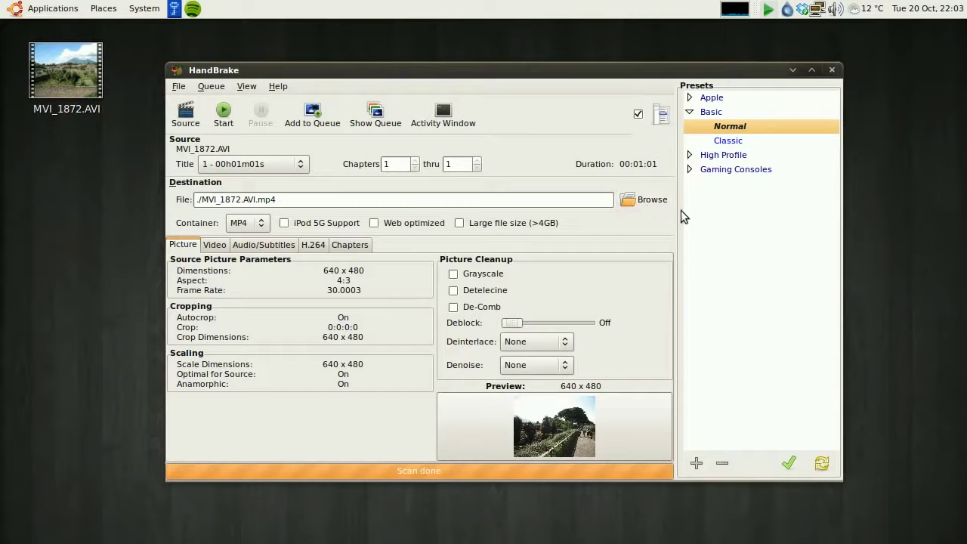
# Set the output destination to smaller_video.mp4 in the Desktop folder
pyautogui.click(646, 206)
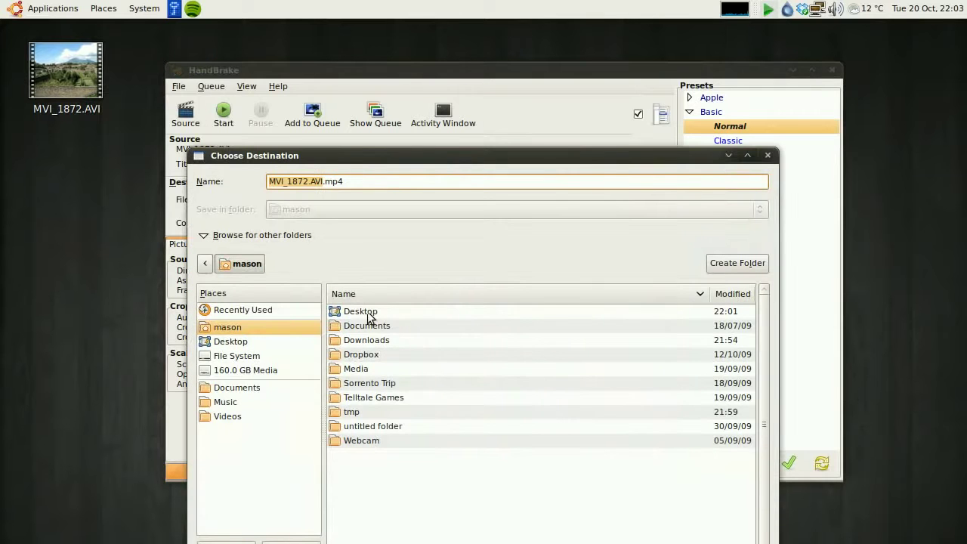
pyautogui.doubleClick(366, 312)
pyautogui.click(325, 181)
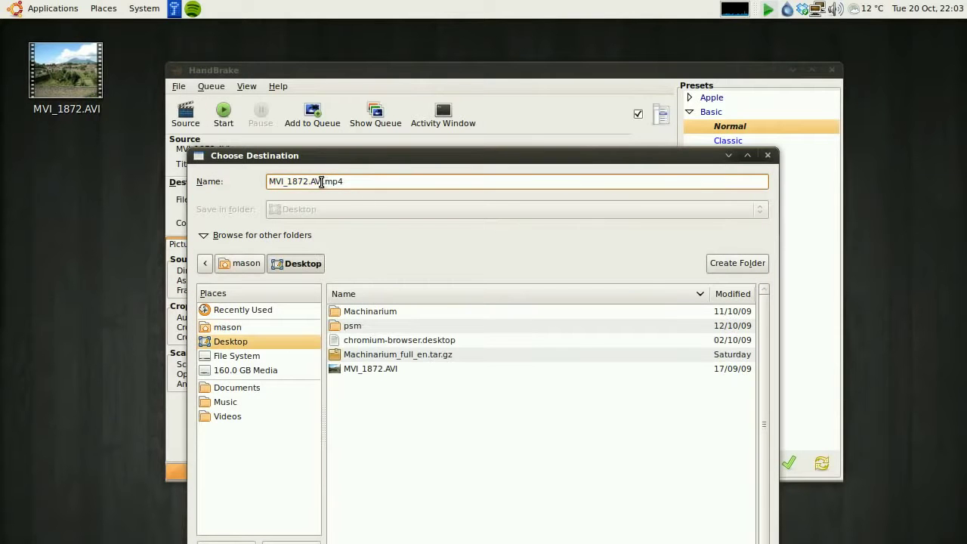
pyautogui.moveTo(325, 182); pyautogui.dragTo(181, 176)
pyautogui.write('smaller_')
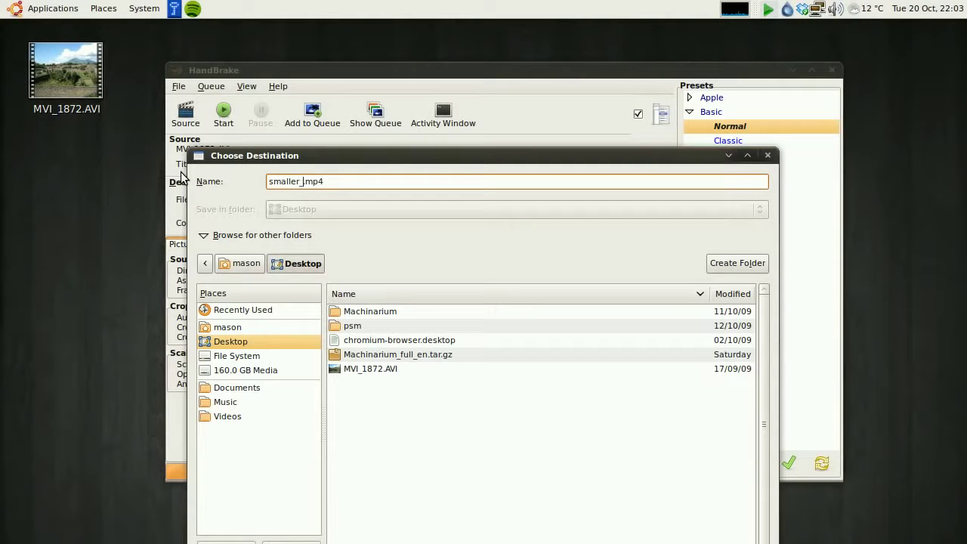
pyautogui.write('video')
pyautogui.moveTo(353, 153); pyautogui.dragTo(353, 64)
pyautogui.click(732, 496)
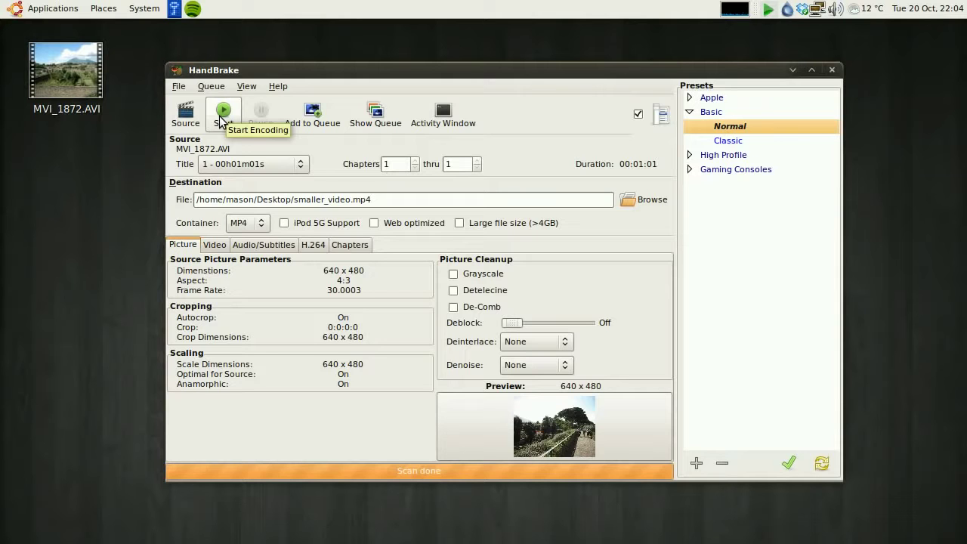
# Start the two-pass encode of MVI_1872.AVI into smaller_video.mp4
pyautogui.click(226, 120)
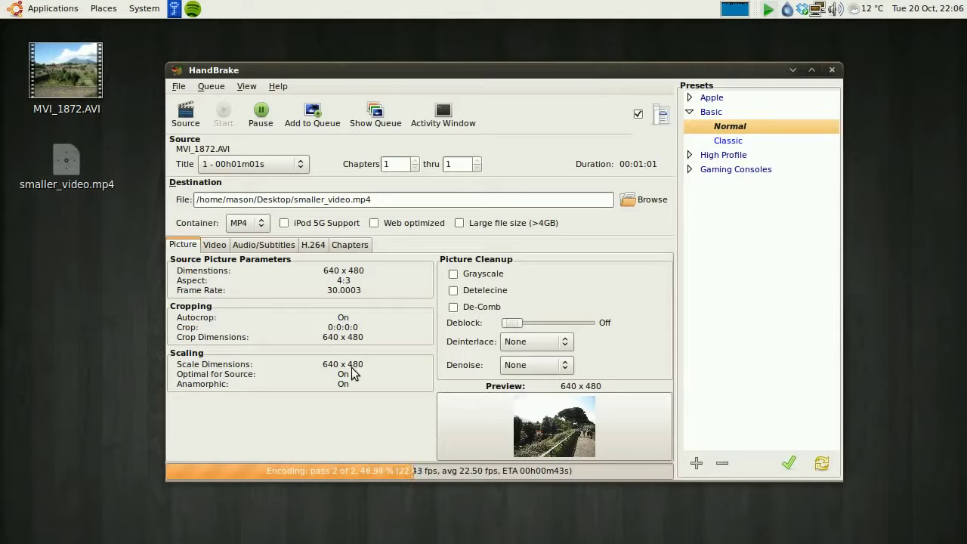
# Check the original MVI_1872.AVI's 115.1 MB size in its Properties, then close the dialog
pyautogui.click(61, 83)
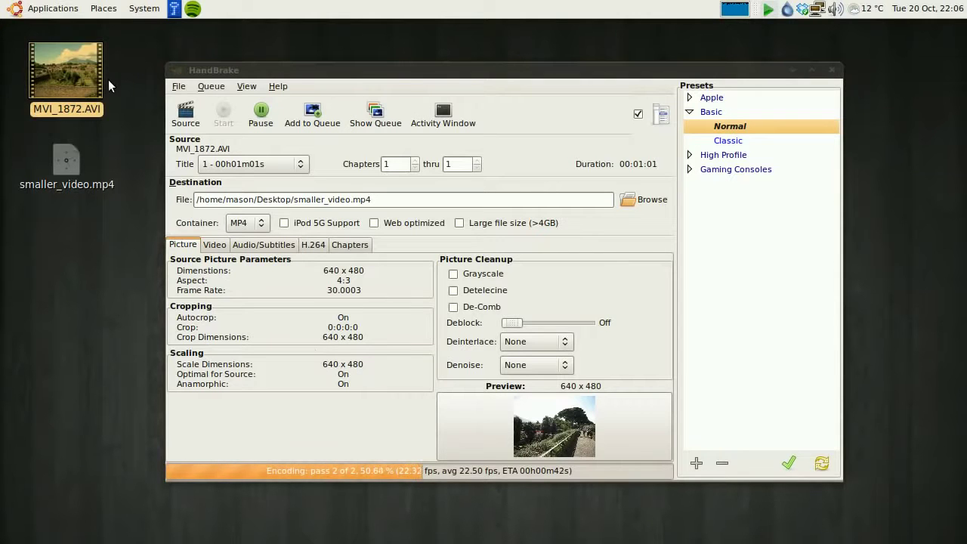
pyautogui.click(76, 71)
pyautogui.rightClick(83, 80)
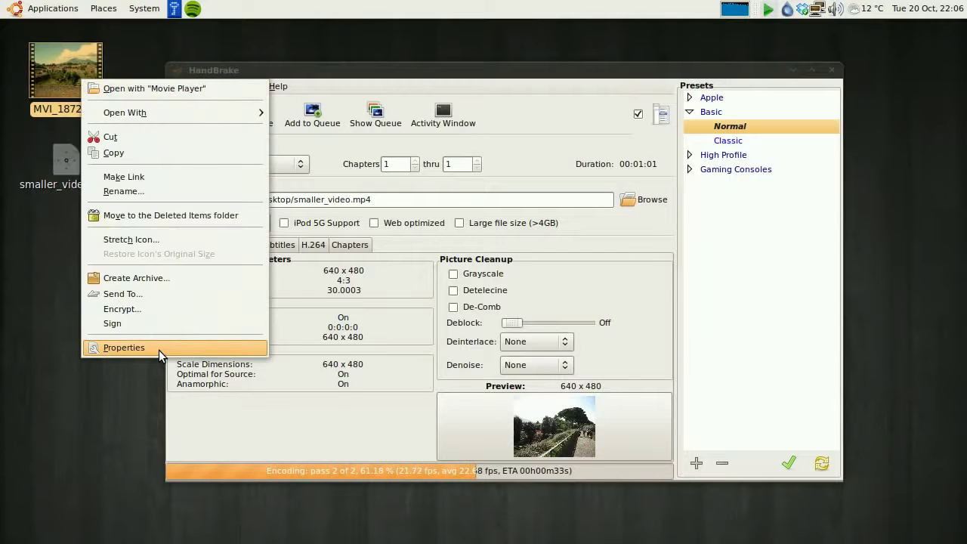
pyautogui.click(159, 349)
pyautogui.moveTo(465, 212); pyautogui.dragTo(450, 168)
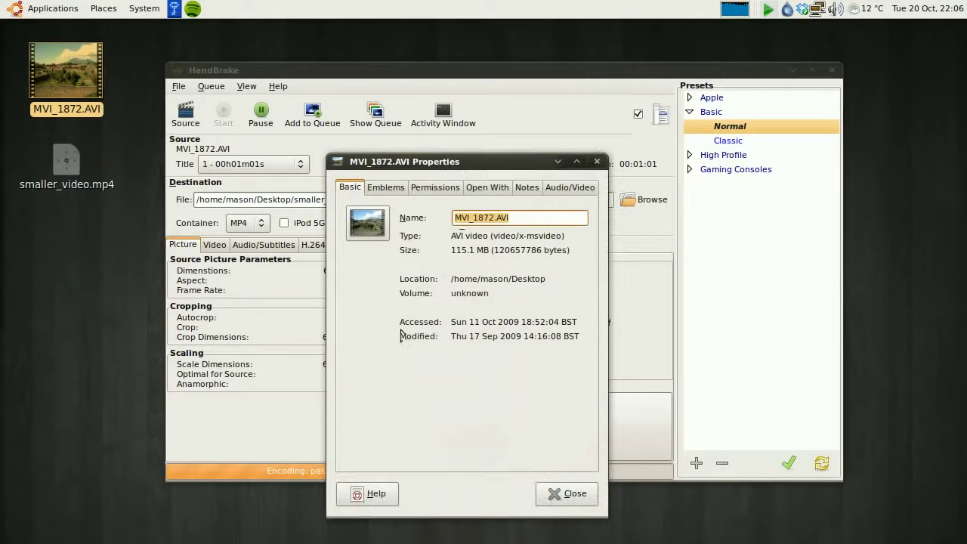
pyautogui.moveTo(452, 250); pyautogui.dragTo(470, 249)
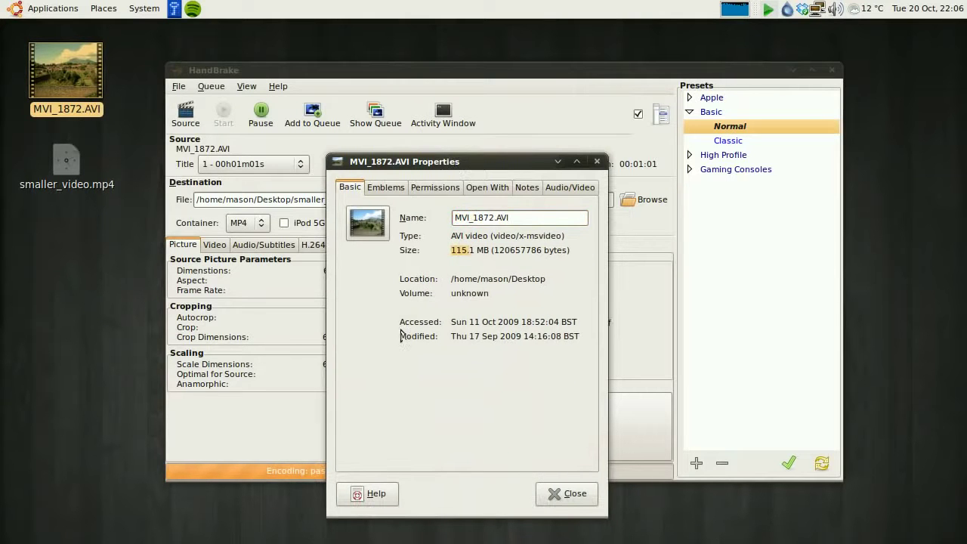
pyautogui.click(574, 500)
pyautogui.click(557, 495)
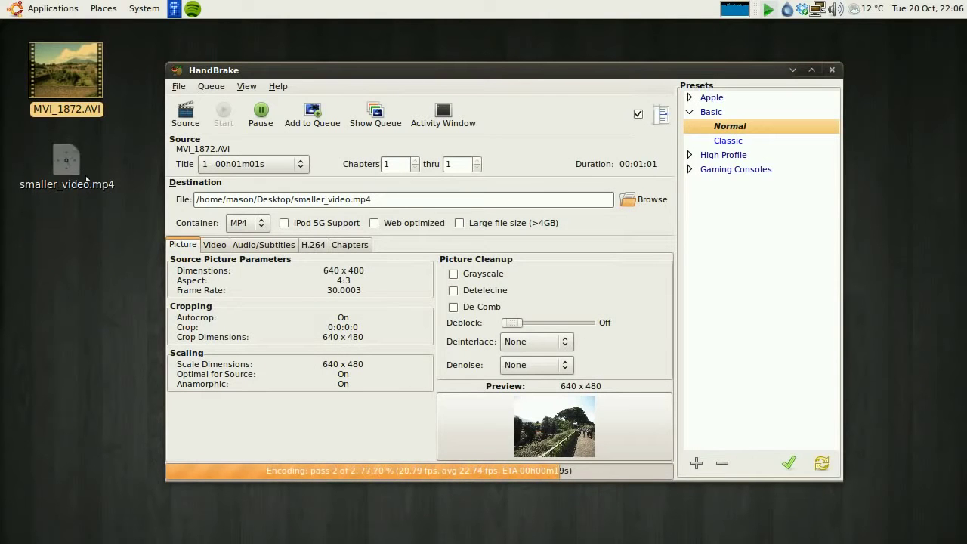
# Clear the desktop icon selection while the encode finishes with 'Rip done!'
pyautogui.click(112, 202)
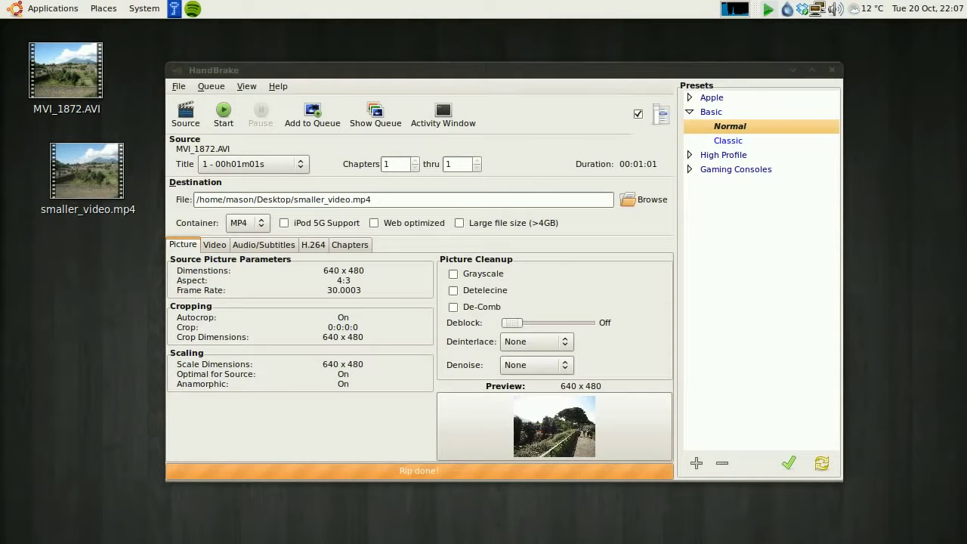
# Quit HandBrake and show the properties of MVI_1872.AVI (115.1 MB)
pyautogui.click(178, 86)
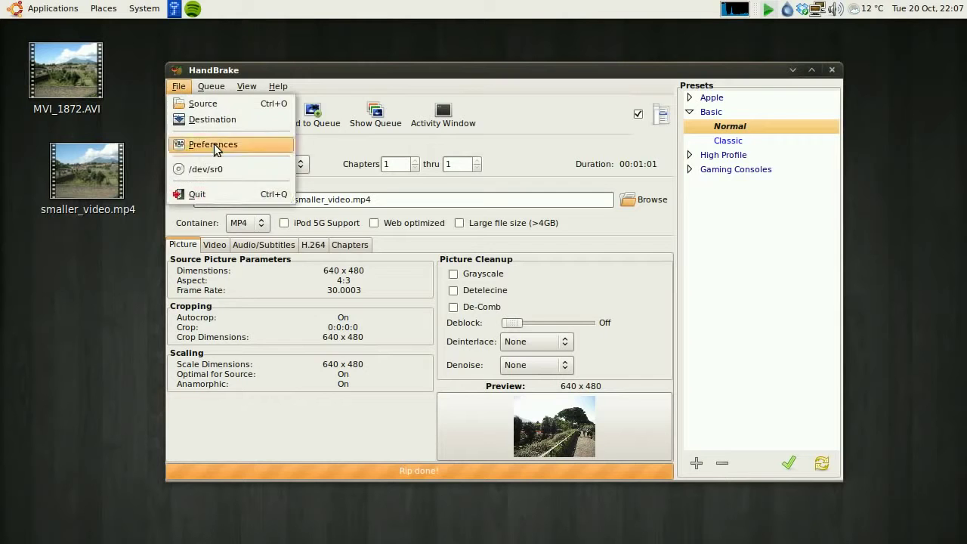
pyautogui.click(209, 194)
pyautogui.moveTo(96, 178); pyautogui.dragTo(193, 87)
pyautogui.rightClick(93, 92)
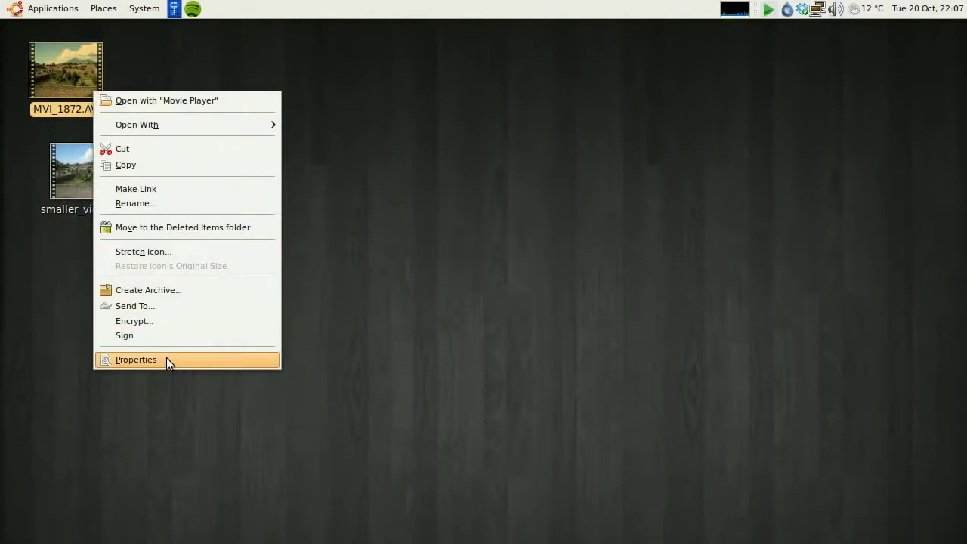
pyautogui.click(166, 359)
pyautogui.moveTo(426, 204); pyautogui.dragTo(263, 48)
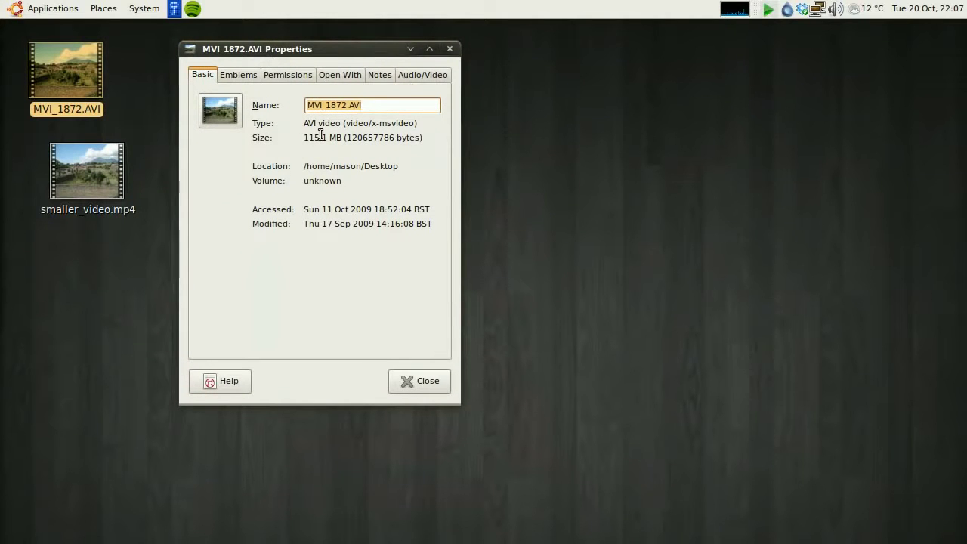
# Compare smaller_video.mp4's 11.7 MB against the original's 115.1 MB, then close both Properties dialogs
pyautogui.rightClick(96, 169)
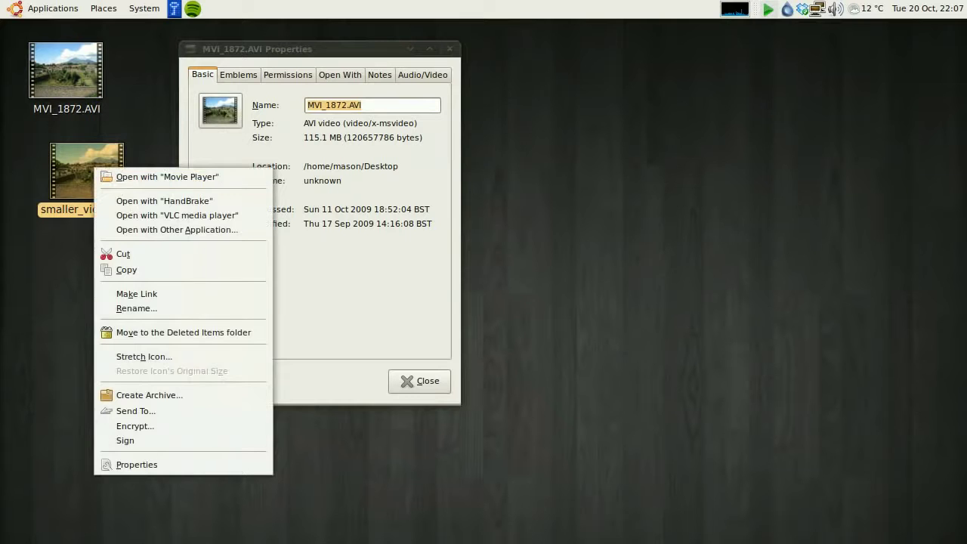
pyautogui.click(140, 465)
pyautogui.moveTo(382, 205); pyautogui.dragTo(513, 49)
pyautogui.doubleClick(601, 138)
pyautogui.click(634, 139)
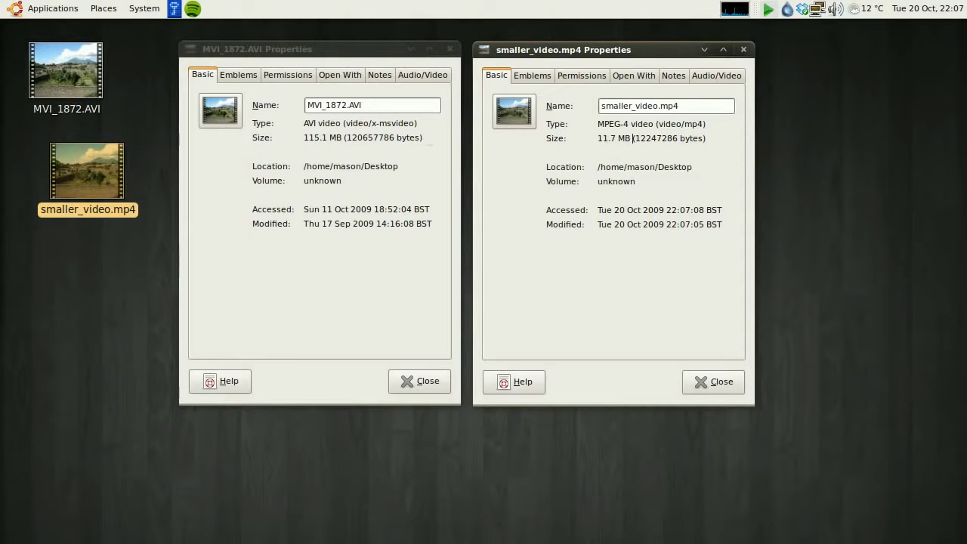
pyautogui.doubleClick(317, 137)
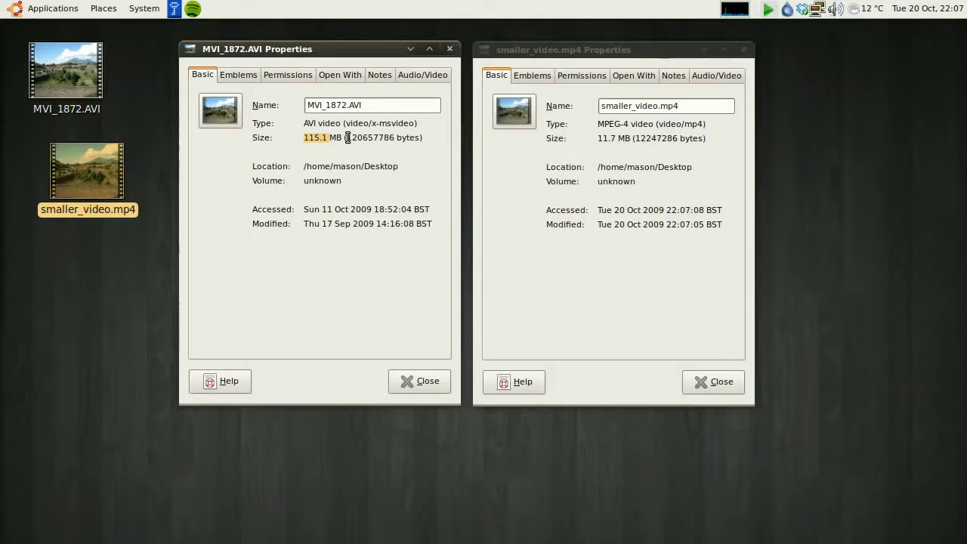
pyautogui.click(603, 136)
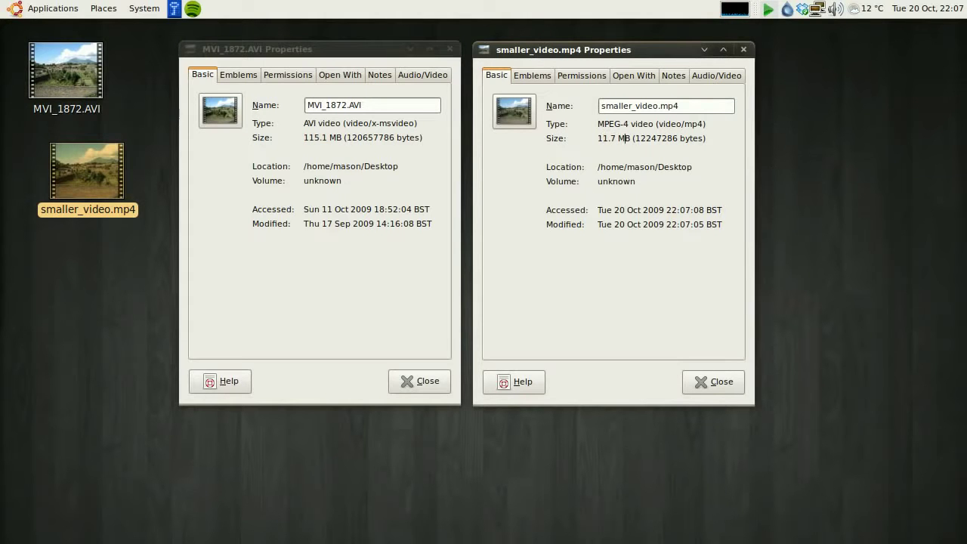
pyautogui.click(699, 381)
pyautogui.press('Escape')
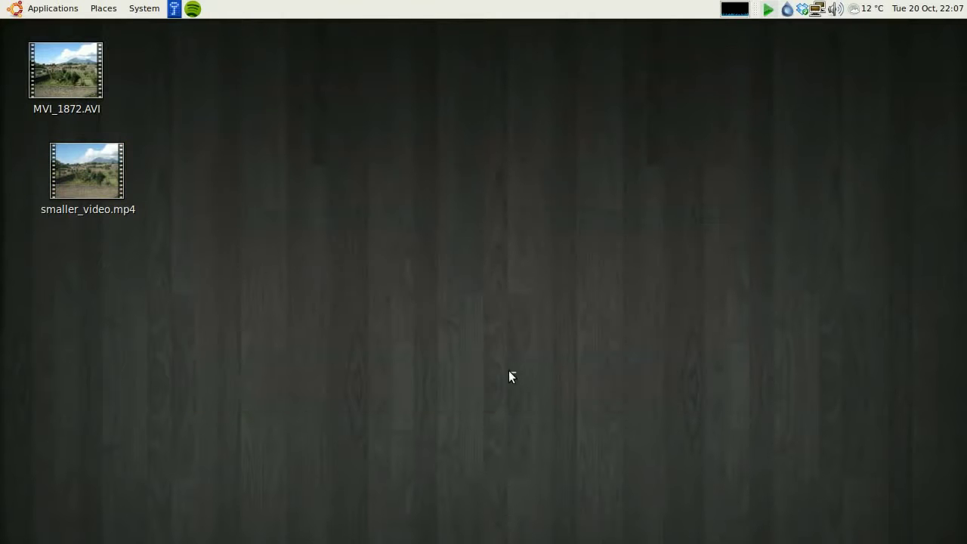
# Play MVI_1872.AVI in Movie Player with the sound muted
pyautogui.click(81, 77)
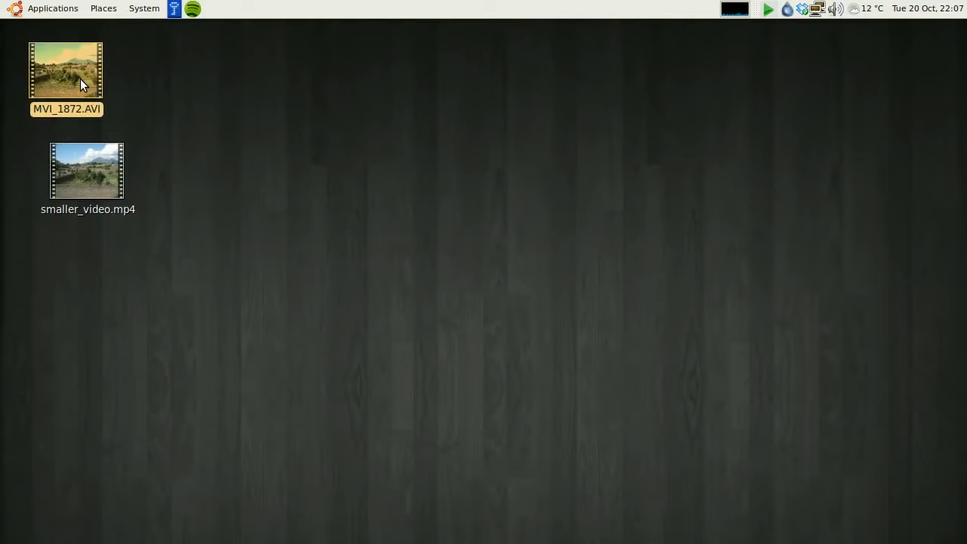
pyautogui.doubleClick(80, 76)
pyautogui.click(481, 354)
pyautogui.moveTo(490, 358); pyautogui.dragTo(480, 367)
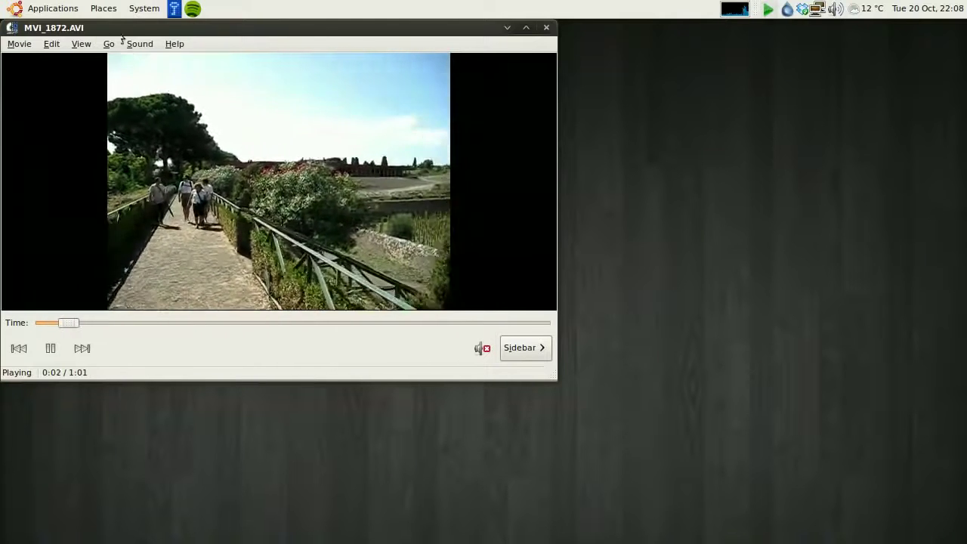
# Resize the player to the video's native 1:1 size and move it clear of the icons
pyautogui.click(81, 44)
pyautogui.moveTo(106, 77)
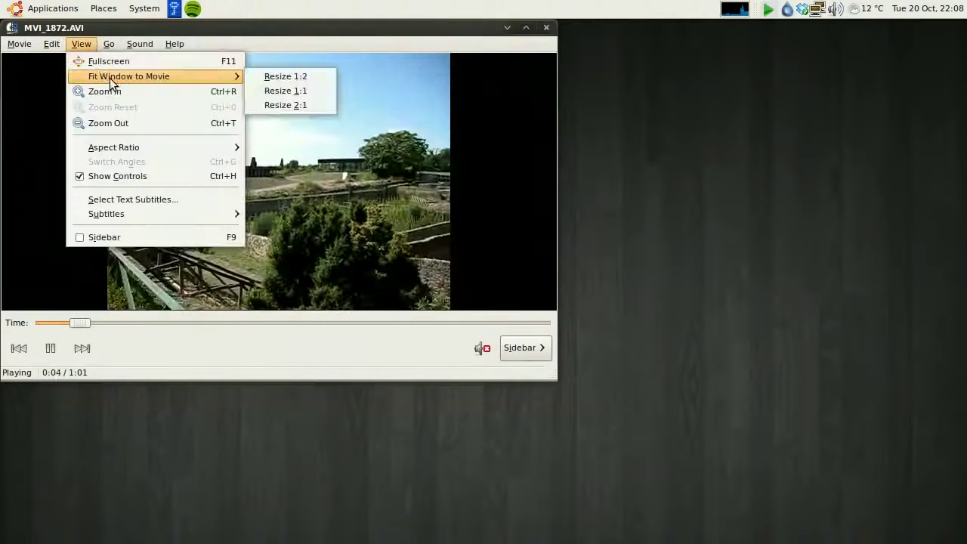
pyautogui.click(281, 91)
pyautogui.moveTo(256, 33); pyautogui.dragTo(470, 72)
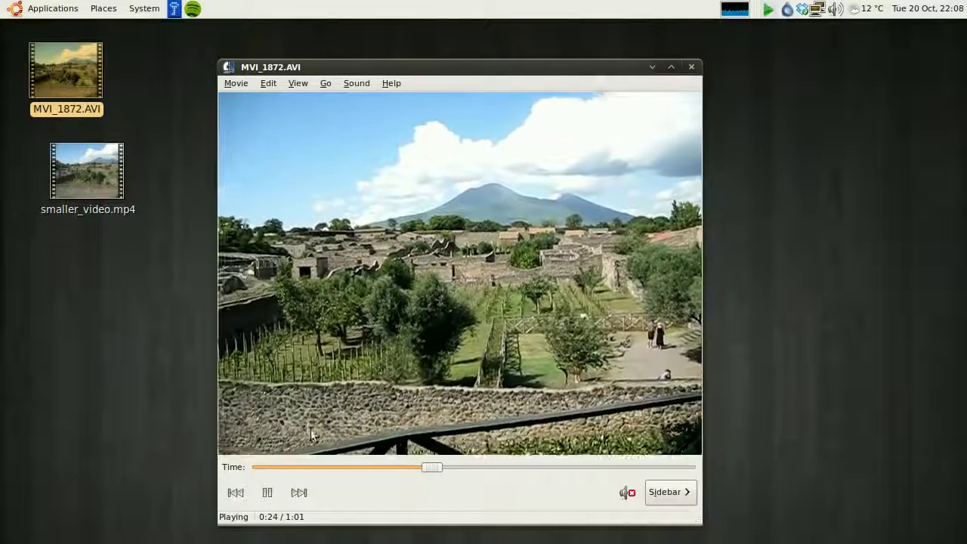
# Pause the original at 0:27, close the player, and select smaller_video.mp4
pyautogui.click(269, 493)
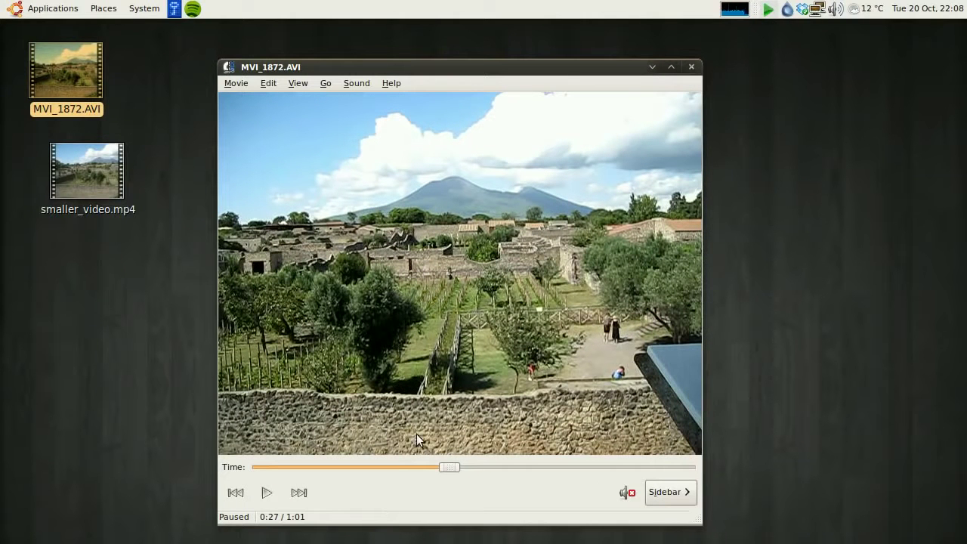
pyautogui.click(691, 66)
pyautogui.click(110, 168)
# Play smaller_video.mp4 at native 1:1 size with the player moved clear of the icons
pyautogui.rightClick(109, 177)
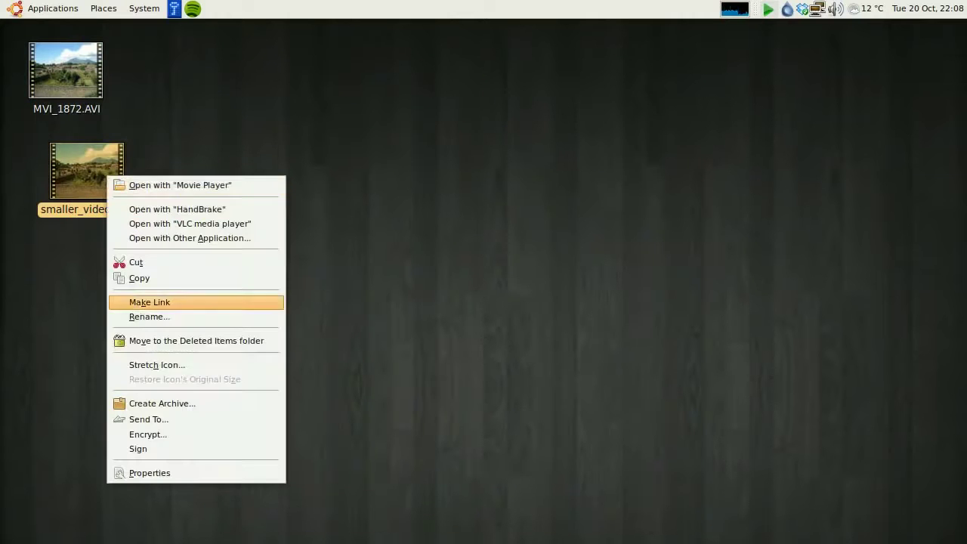
pyautogui.press('Escape')
pyautogui.doubleClick(90, 180)
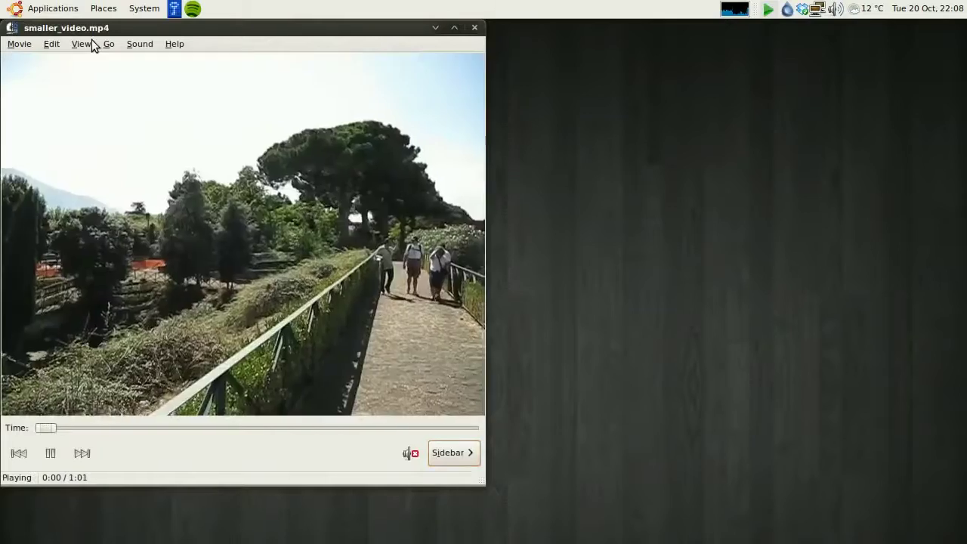
pyautogui.click(109, 44)
pyautogui.moveTo(90, 78)
pyautogui.click(293, 89)
pyautogui.moveTo(249, 36); pyautogui.dragTo(481, 69)
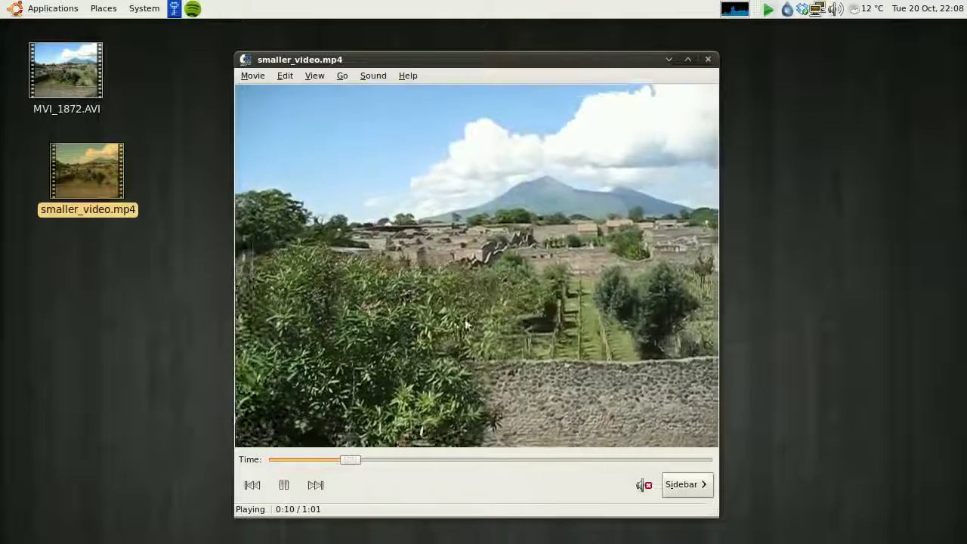
# Pause briefly at 0:13, then pause on the matching 0:27 scene
pyautogui.click(283, 486)
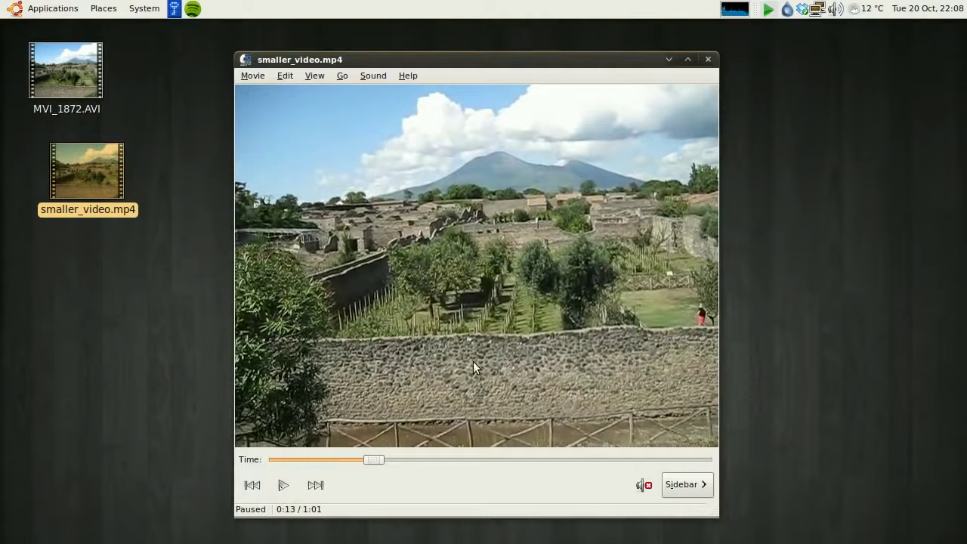
pyautogui.click(286, 485)
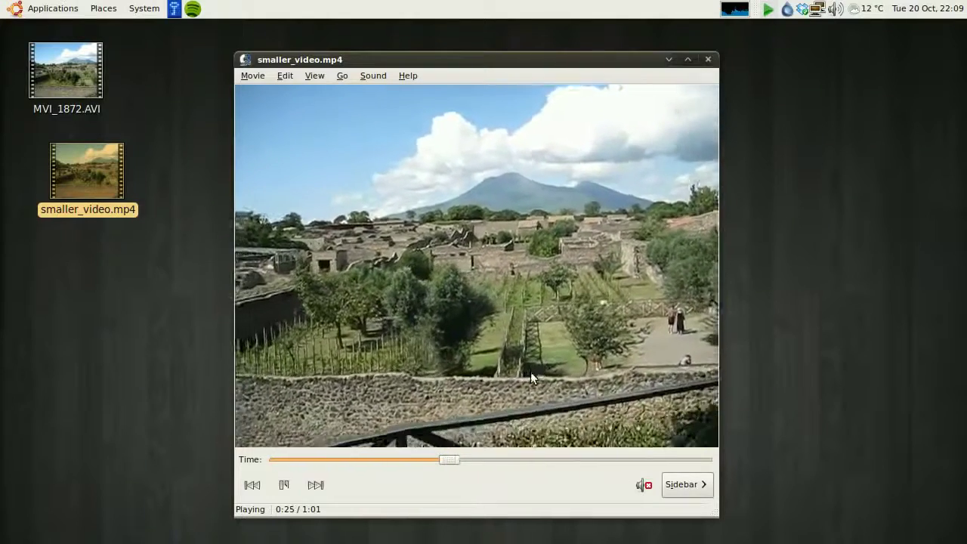
pyautogui.click(284, 485)
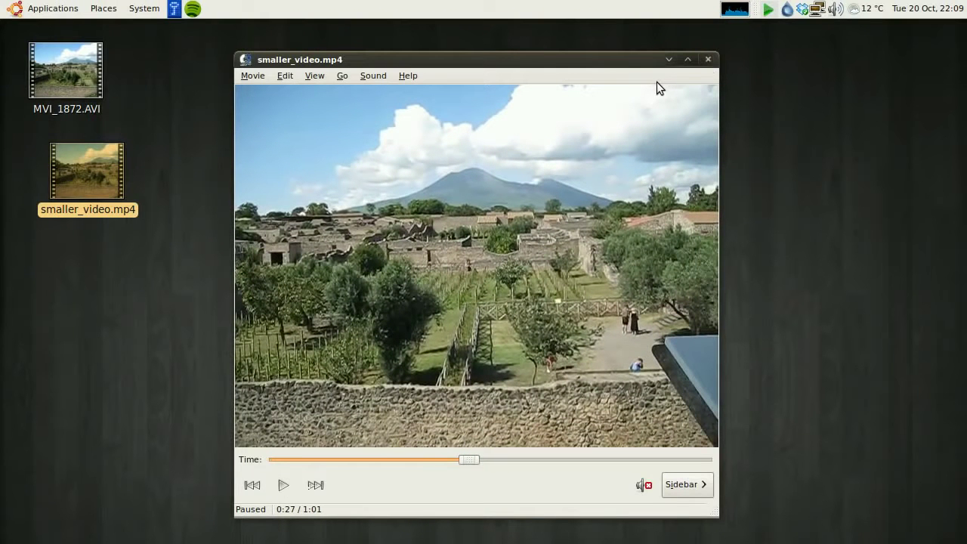